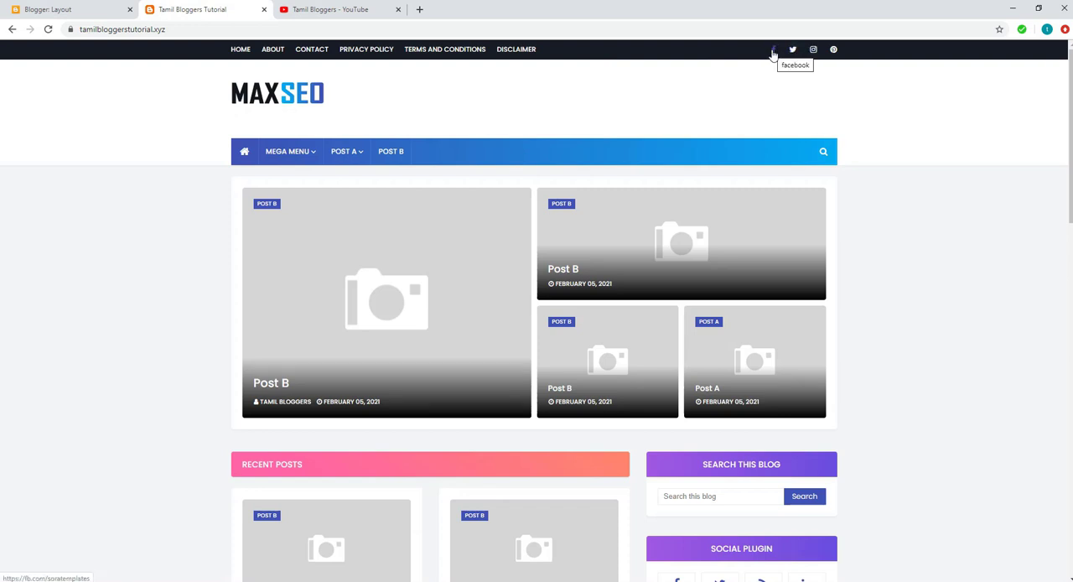
Open the Header Menu Widget's link list in the Social Top section of the Blogger layout for editing.
scroll(825, 292, down, 2)
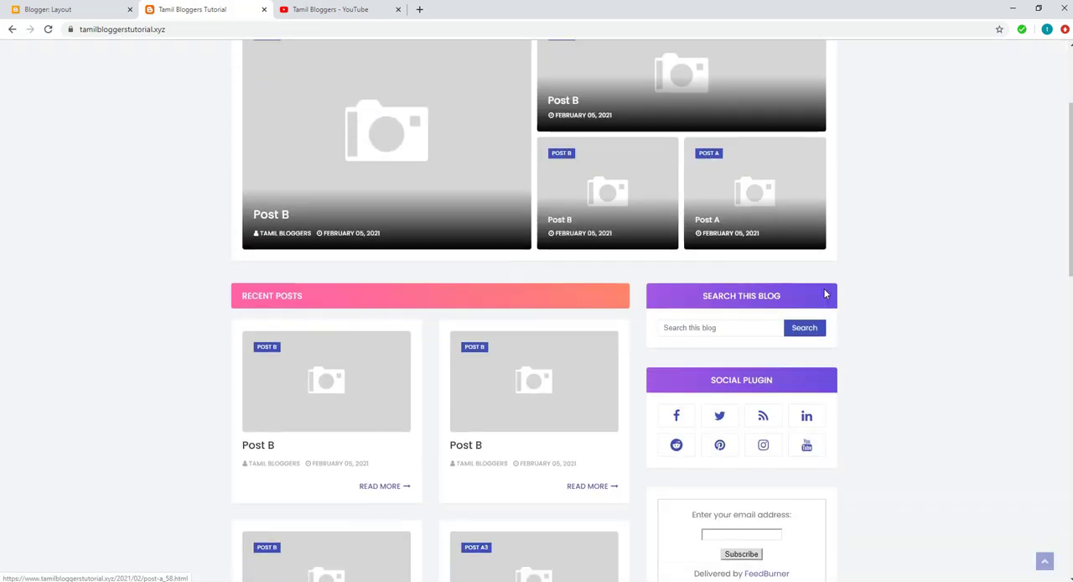
scroll(825, 293, down, 1)
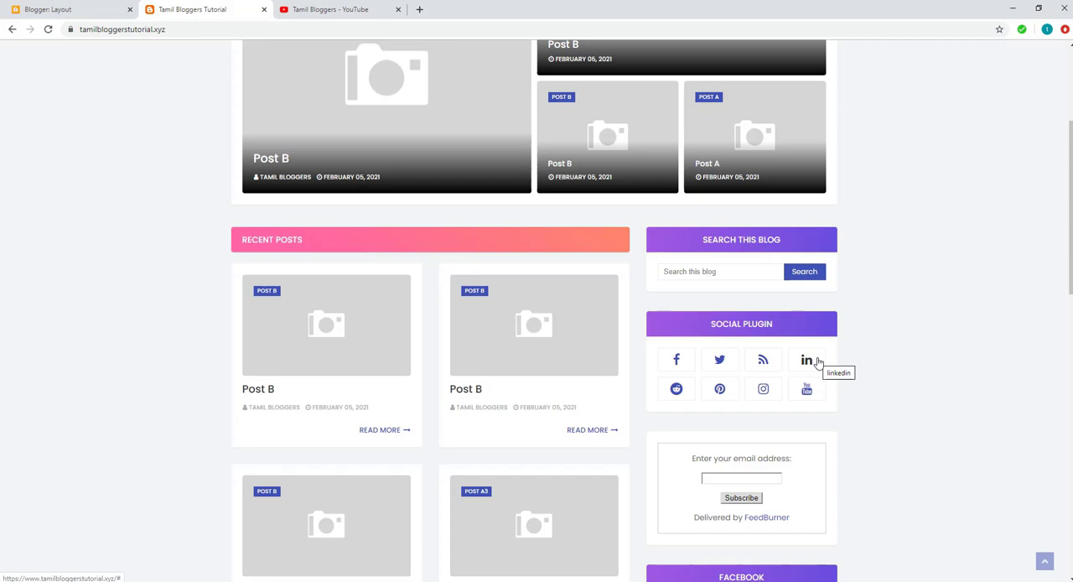
scroll(820, 363, up, 3)
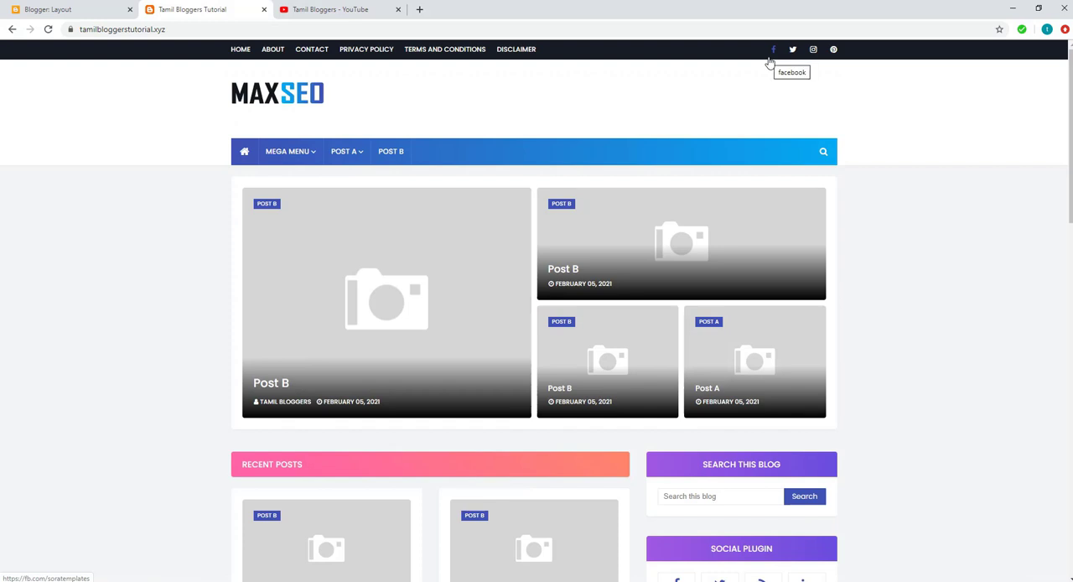
click(62, 14)
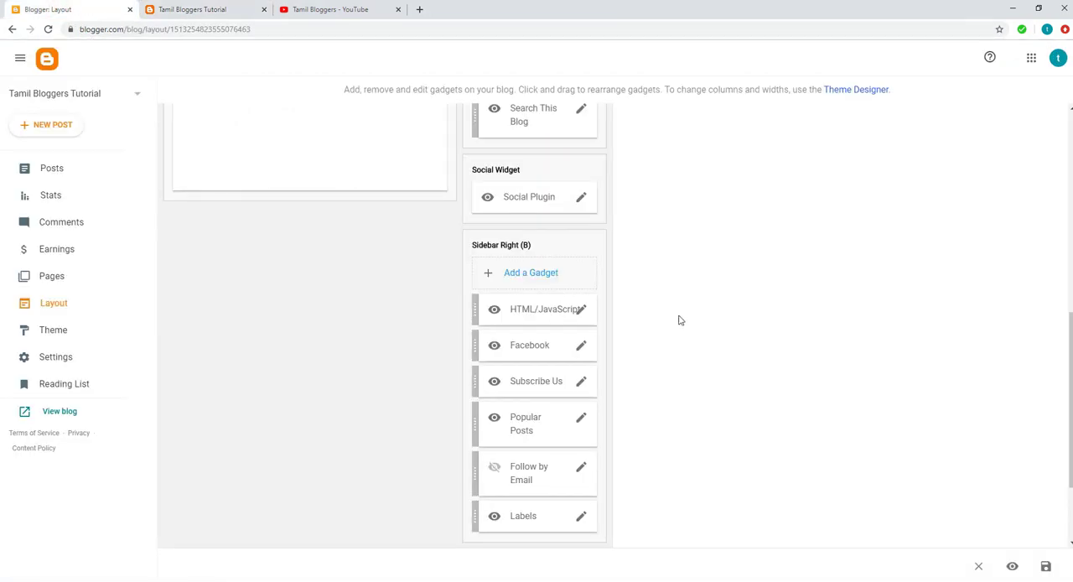
scroll(709, 322, up, 5)
scroll(710, 322, up, 2)
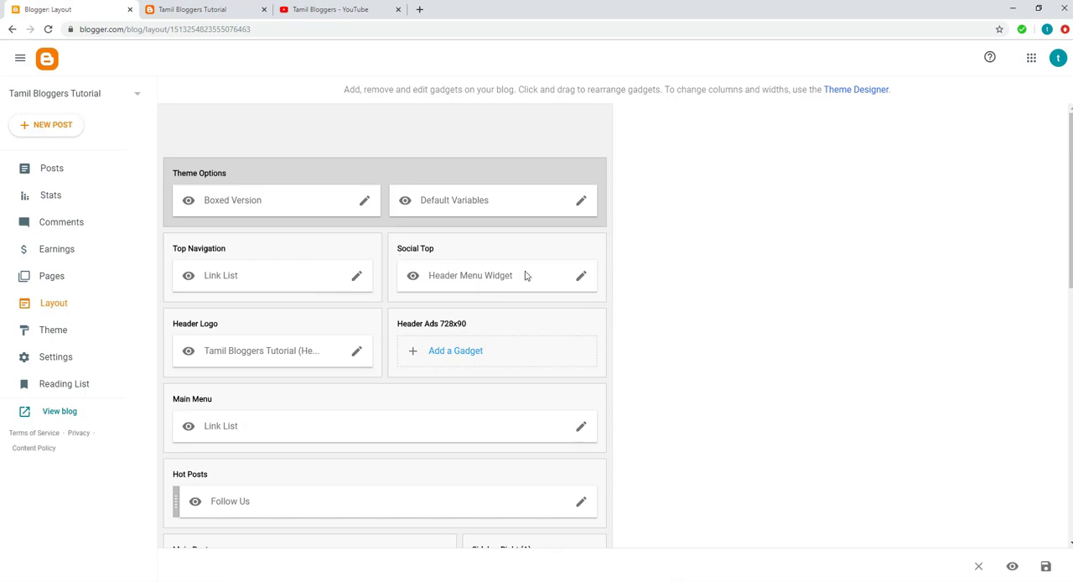
click(581, 275)
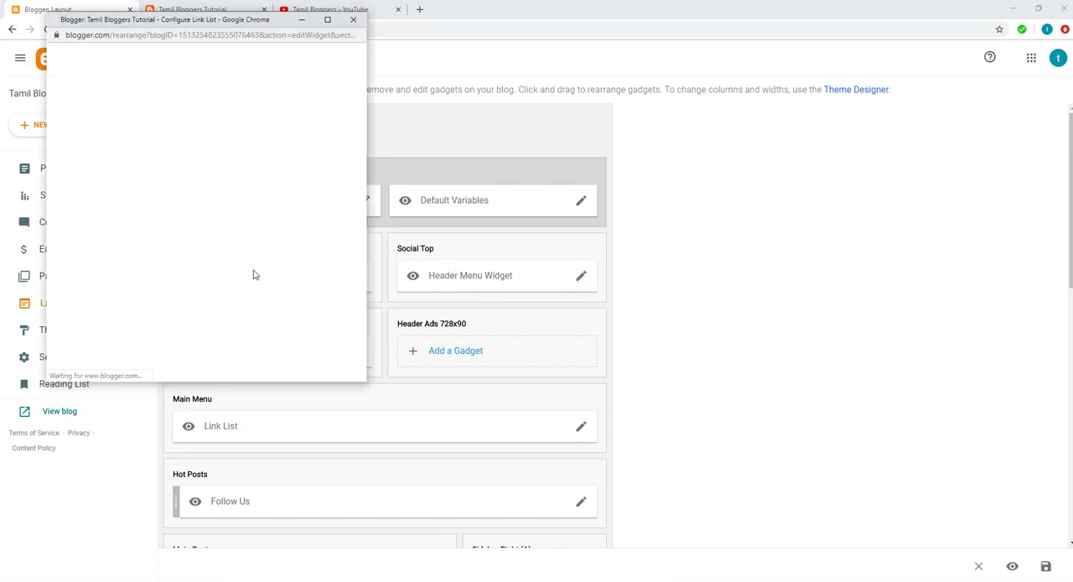
scroll(254, 271, down, 1)
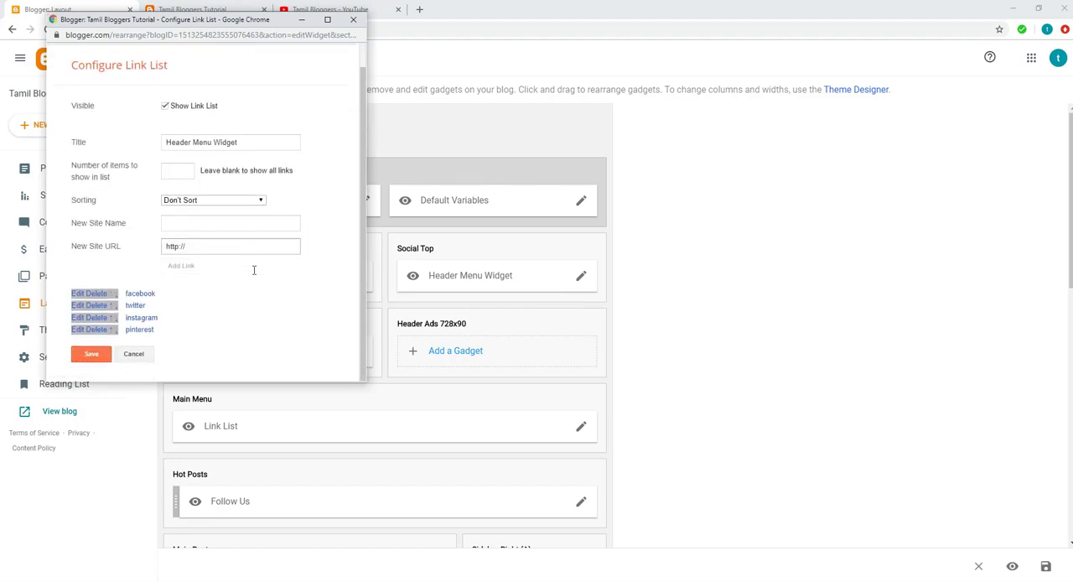
Replace the facebook link's URL in the Header Menu Widget with the facebook.com/tamilbloggers360 page address and save the widget.
click(75, 293)
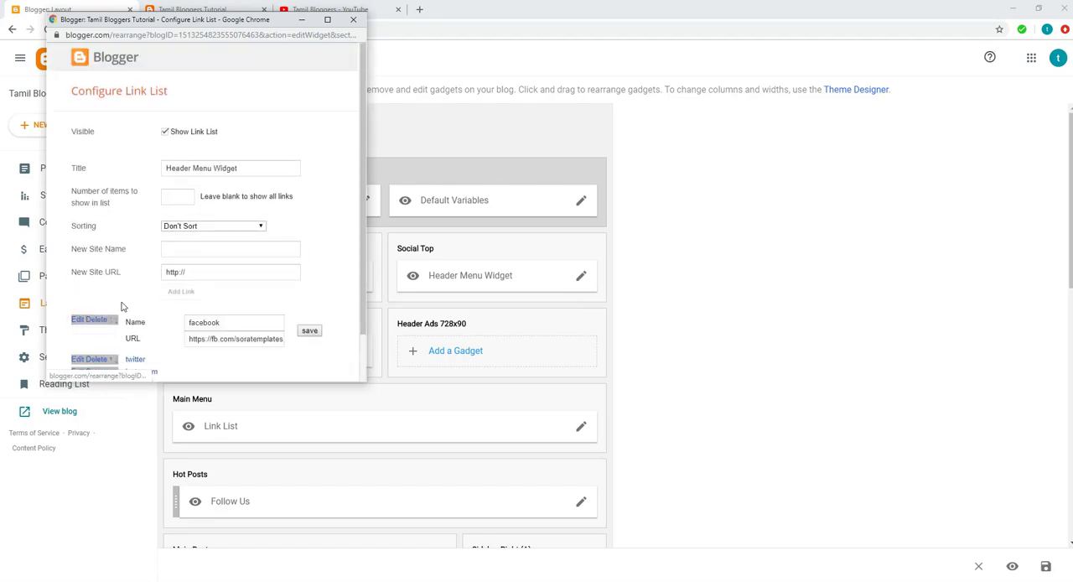
triple_click(232, 337)
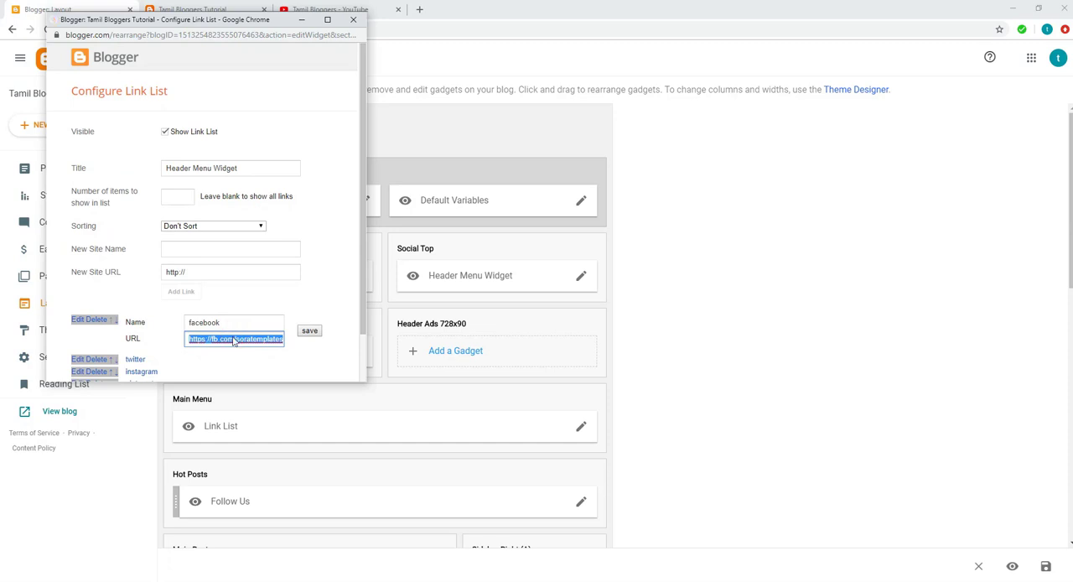
key(BackSpace)
key(ctrl+v)
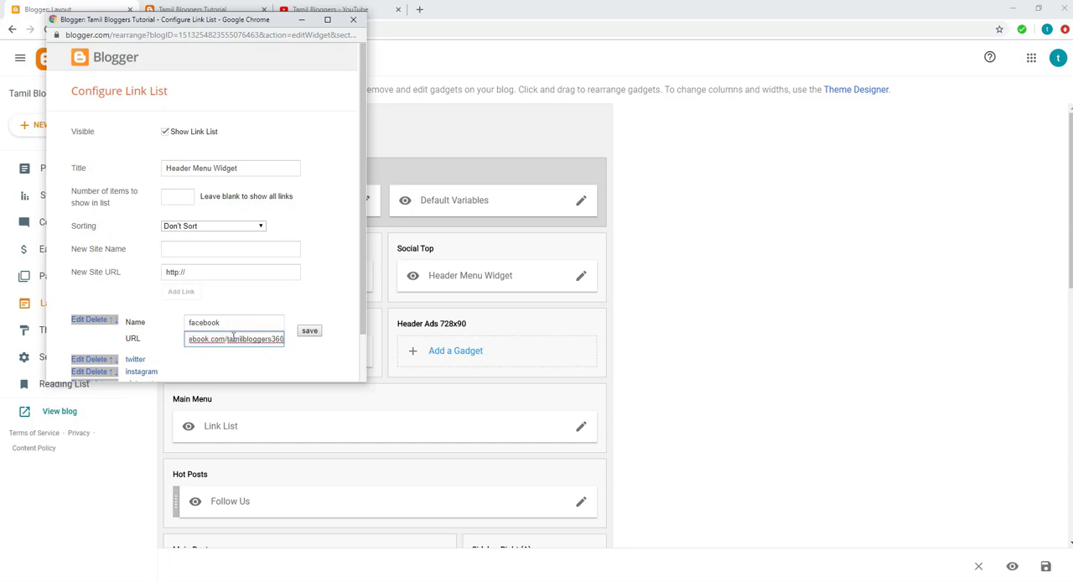
click(310, 331)
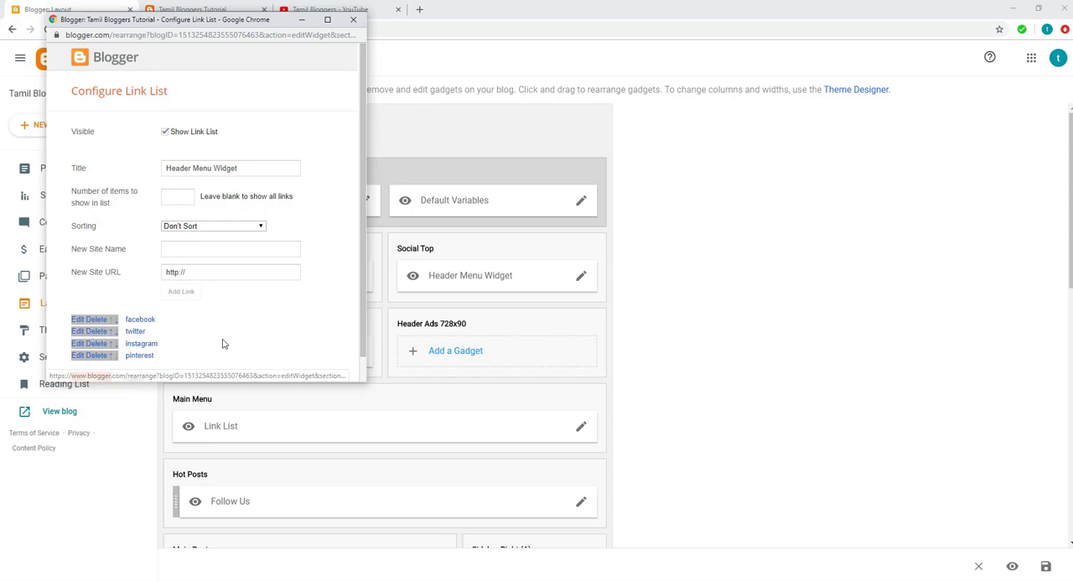
scroll(223, 344, down, 1)
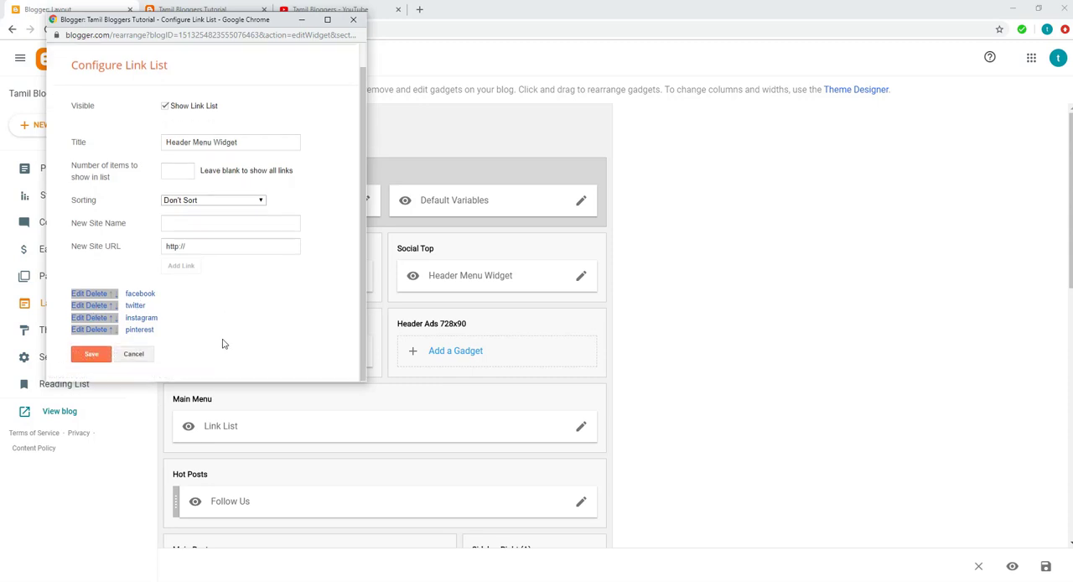
click(91, 355)
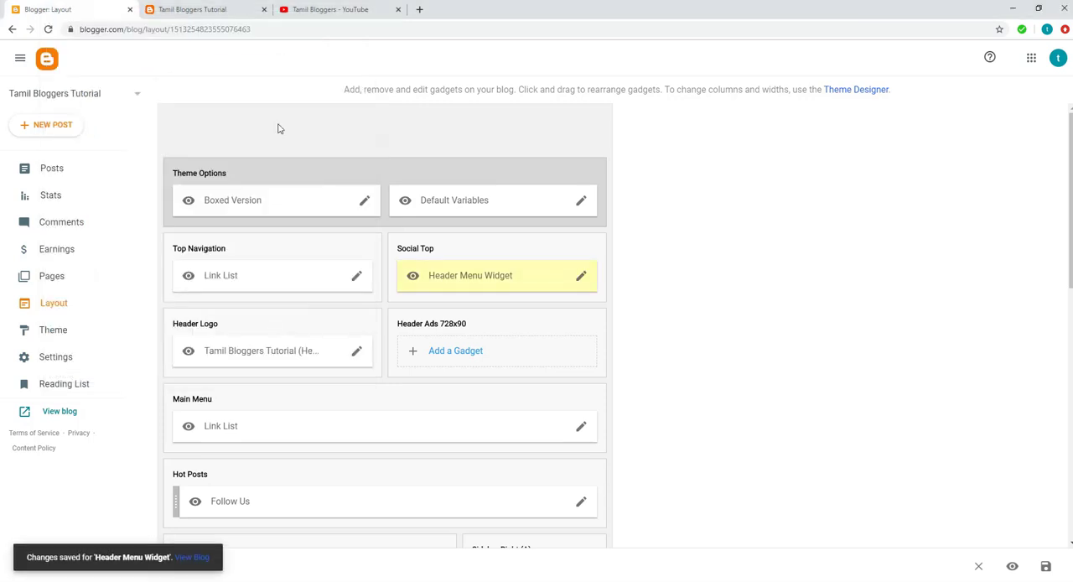
Reload the blog's home page and look at the Social Plugin icons in its sidebar.
click(195, 10)
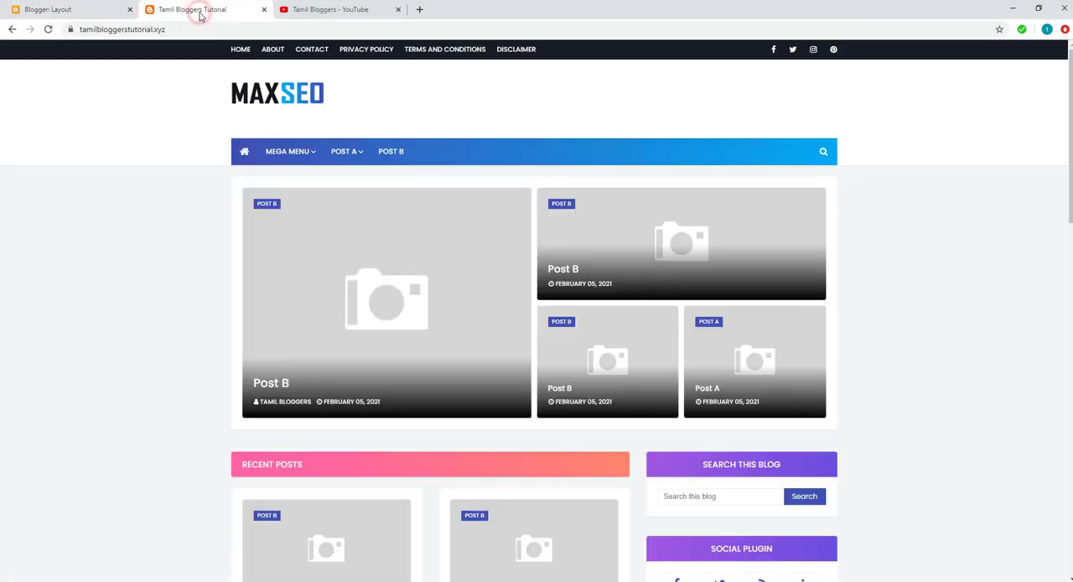
click(47, 29)
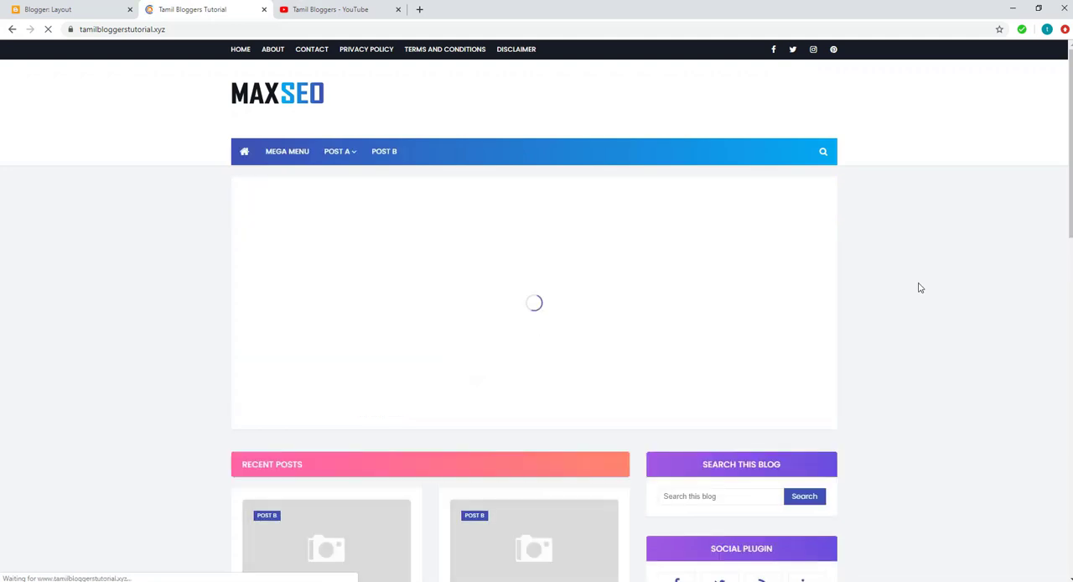
scroll(917, 288, down, 2)
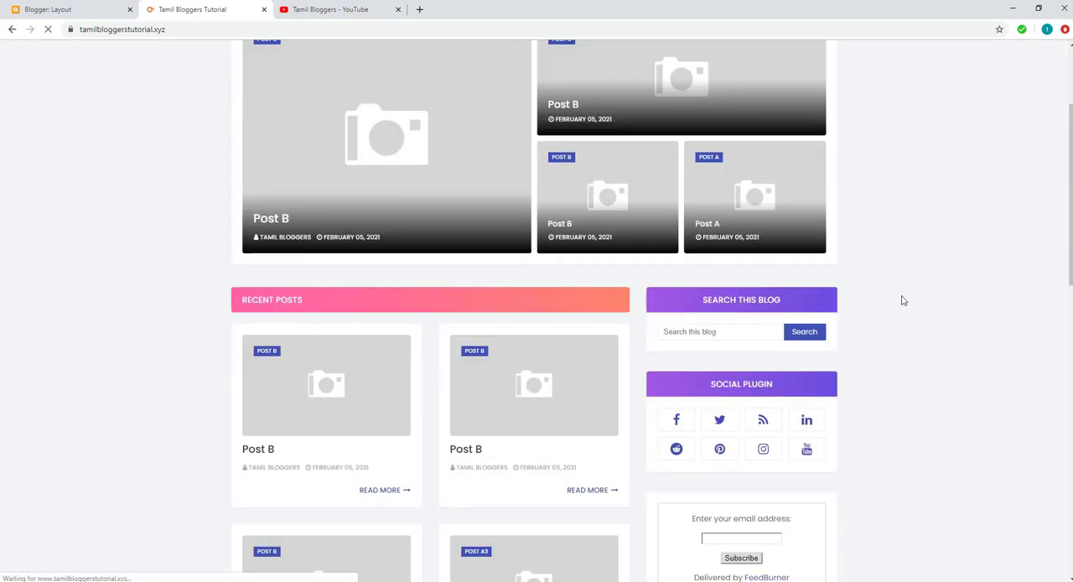
scroll(702, 381, down, 1)
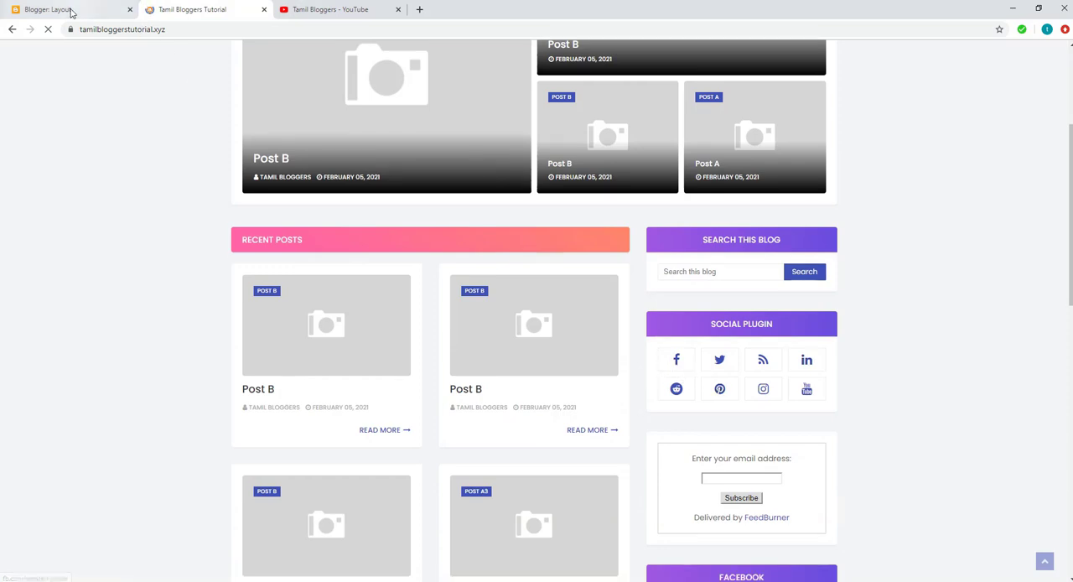
Open the Social Plugin gadget's link list from the Social Widget section of the Blogger layout.
click(72, 11)
scroll(730, 383, down, 4)
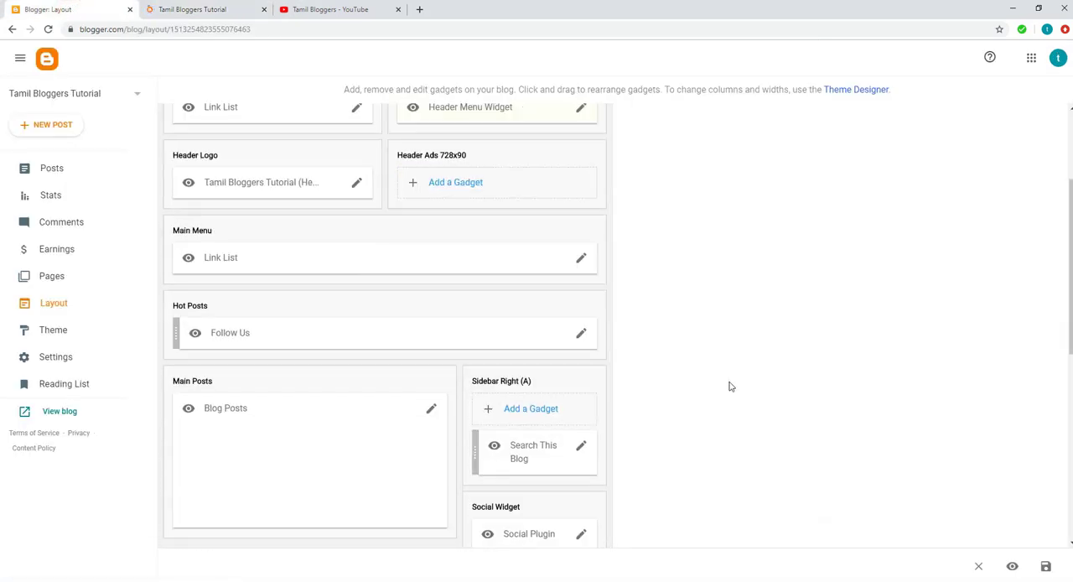
scroll(731, 384, down, 2)
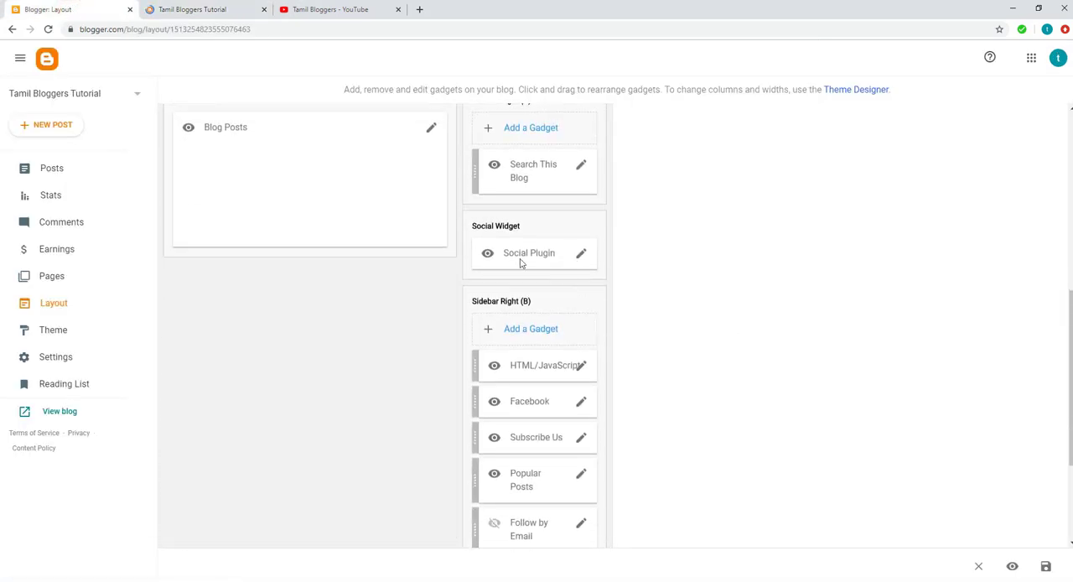
click(581, 255)
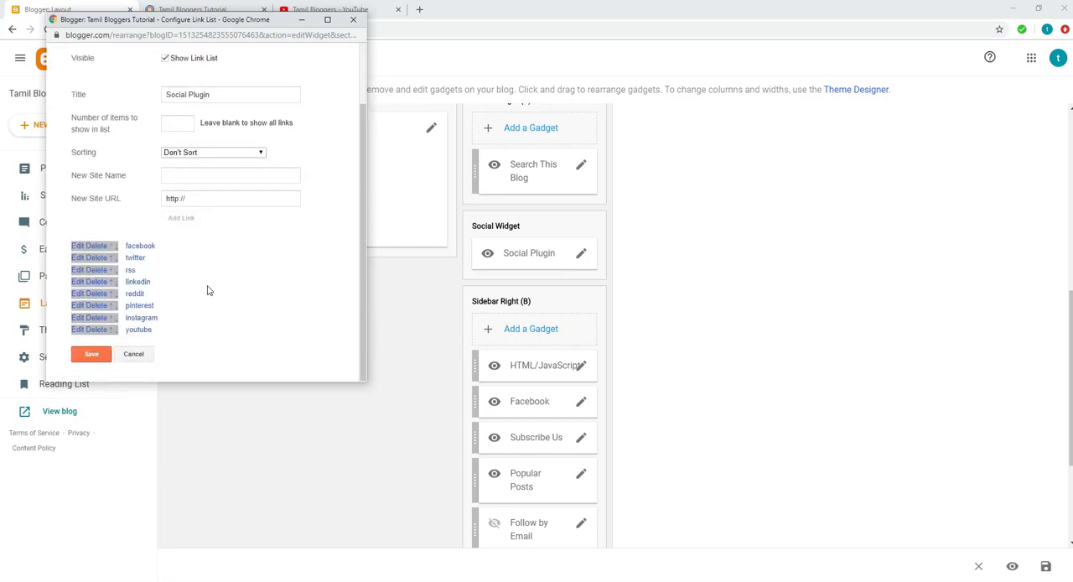
Replace the facebook link's URL in the Social Plugin gadget with the facebook.com/tamilbloggers360 page address and save the gadget.
click(79, 245)
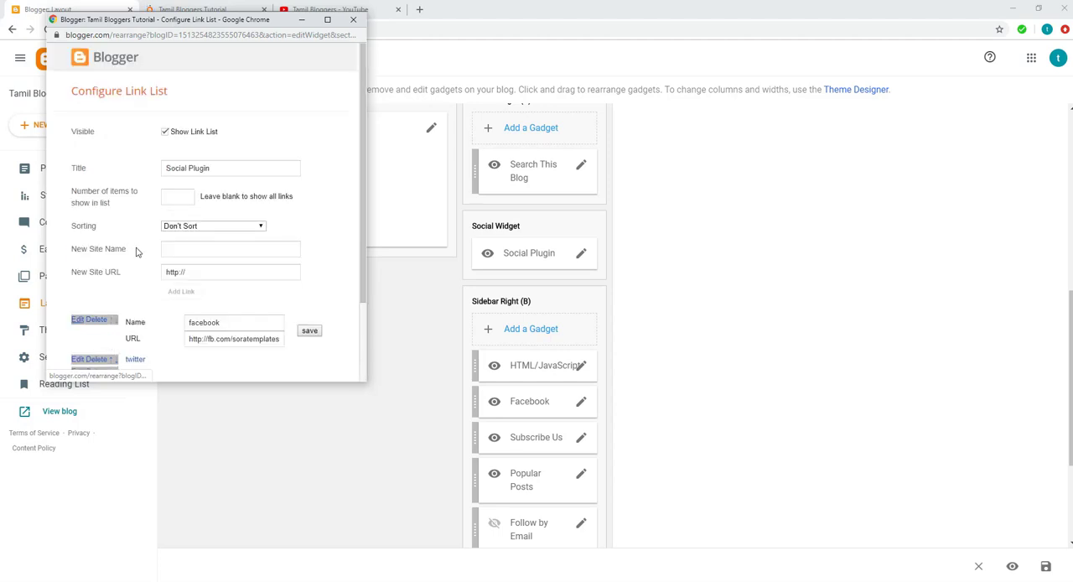
click(240, 338)
triple_click(241, 340)
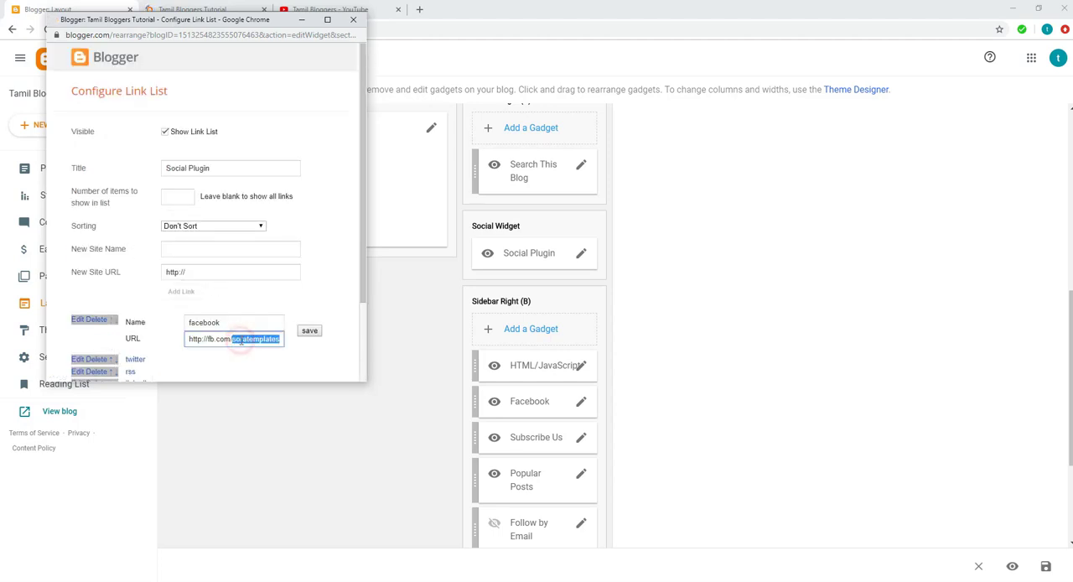
double_click(242, 341)
key(BackSpace)
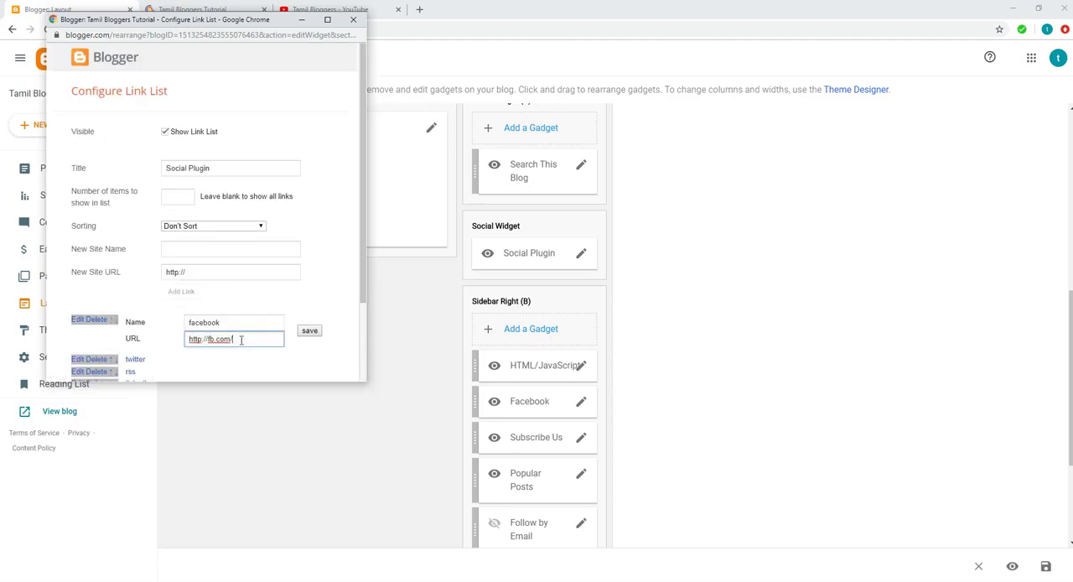
key(BackSpace)
key(BackSpace)
key(BackSpace)
key(BackSpace)
key(BackSpace)
key(BackSpace)
key(BackSpace)
key(BackSpace)
key(BackSpace)
key(BackSpace)
key(BackSpace)
key(BackSpace)
key(BackSpace)
key(BackSpace)
key(ctrl+v)
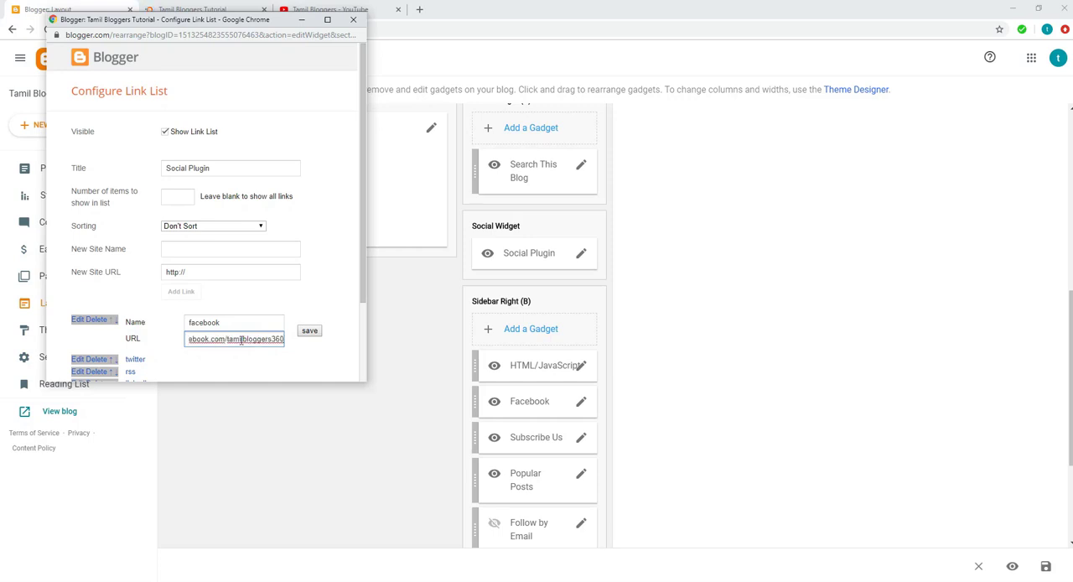
click(309, 331)
scroll(225, 330, down, 1)
scroll(225, 331, down, 1)
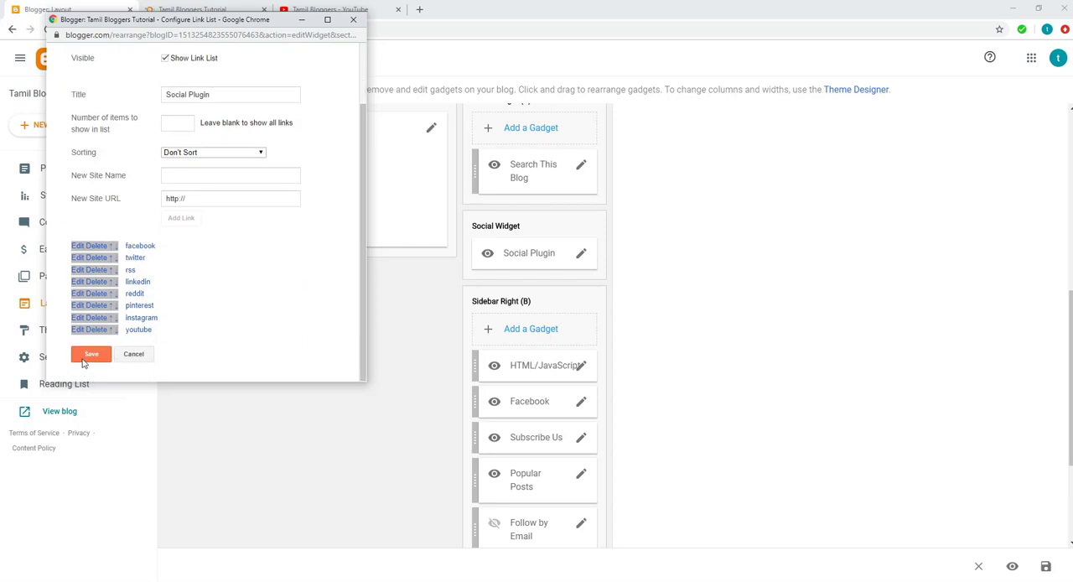
click(86, 356)
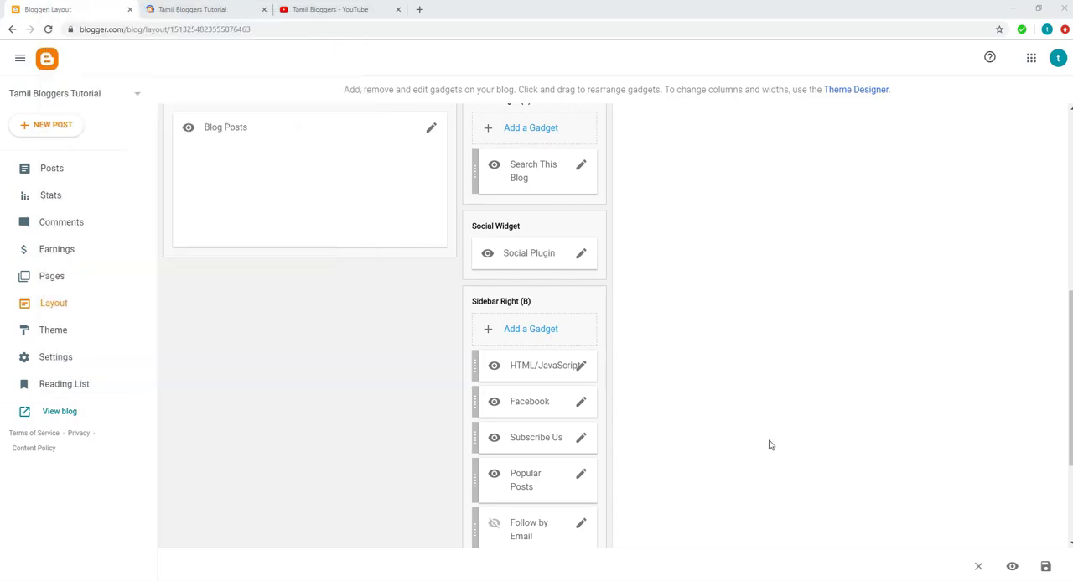
Look at the Facebook box in the blog's sidebar and open the Facebook gadget under Sidebar Right (B) for editing.
click(220, 11)
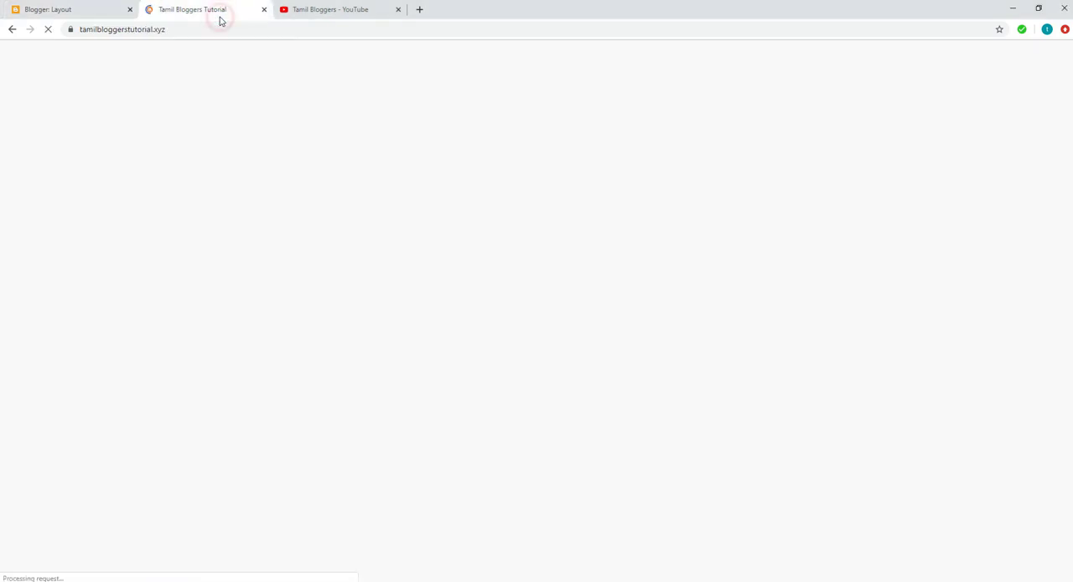
scroll(781, 455, down, 2)
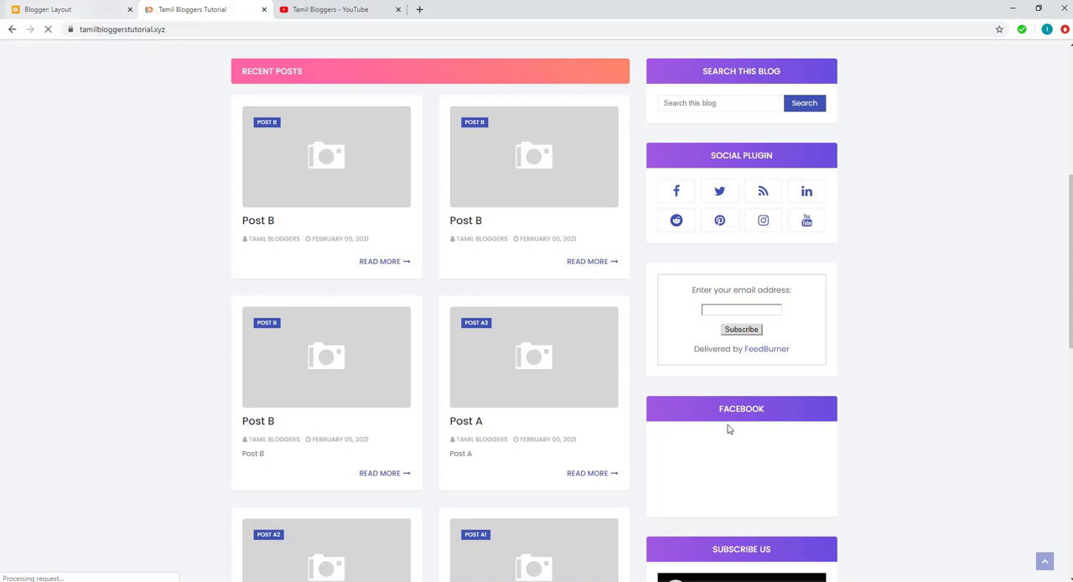
click(52, 10)
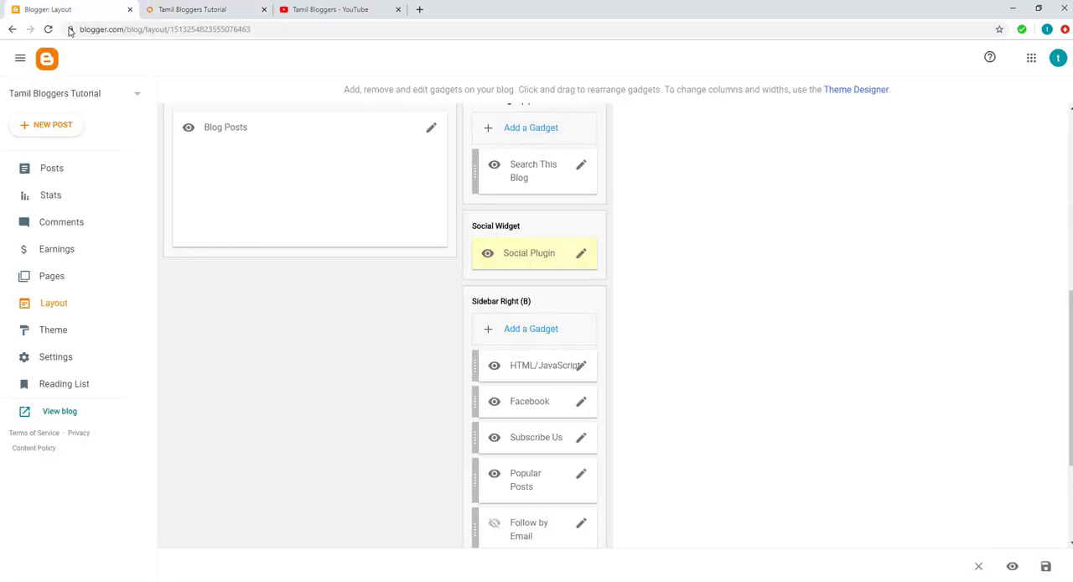
scroll(683, 362, down, 2)
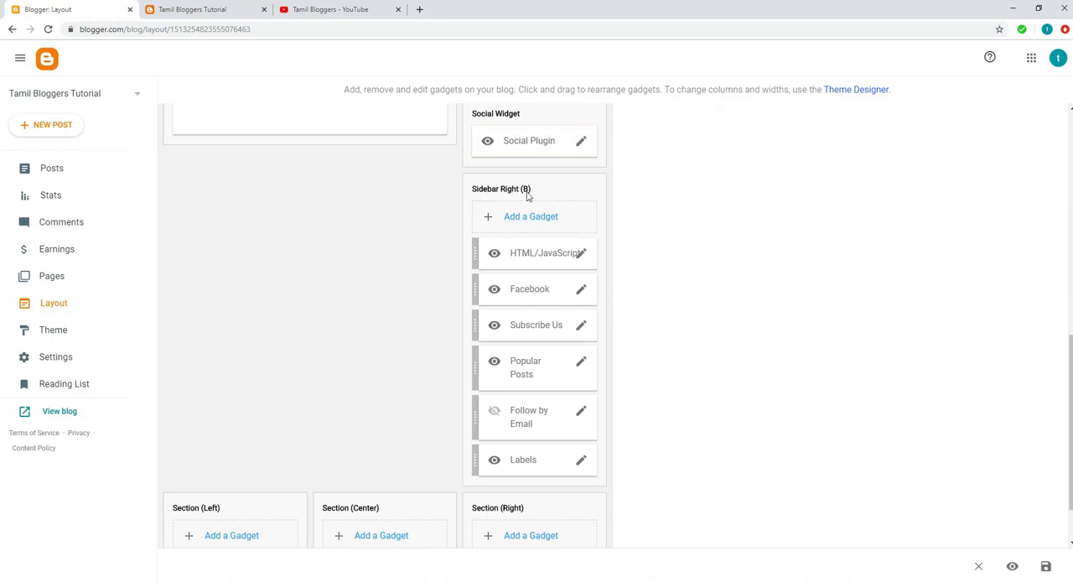
click(579, 290)
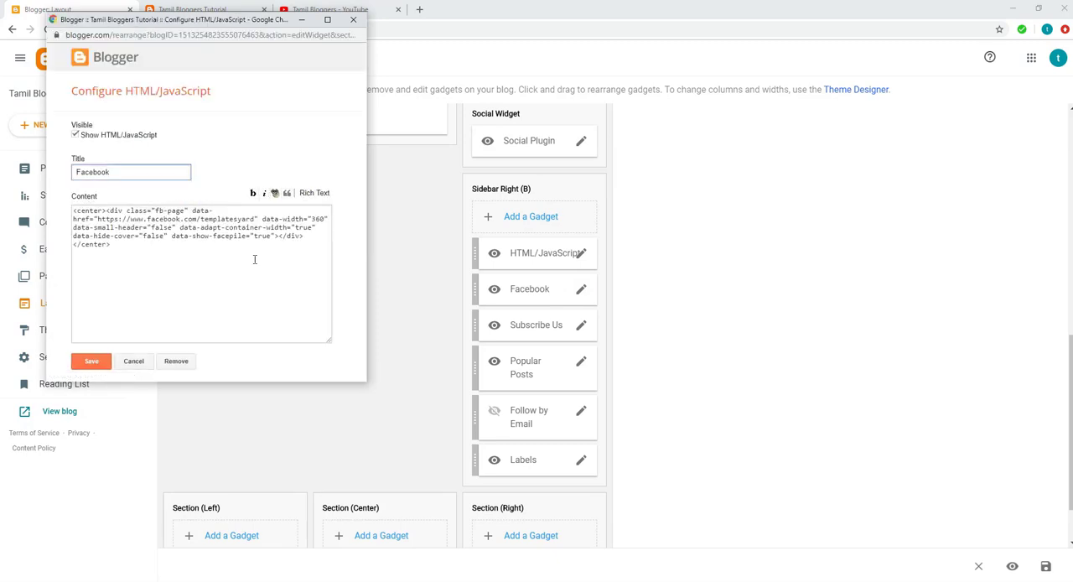
drag(175, 27, 327, 46)
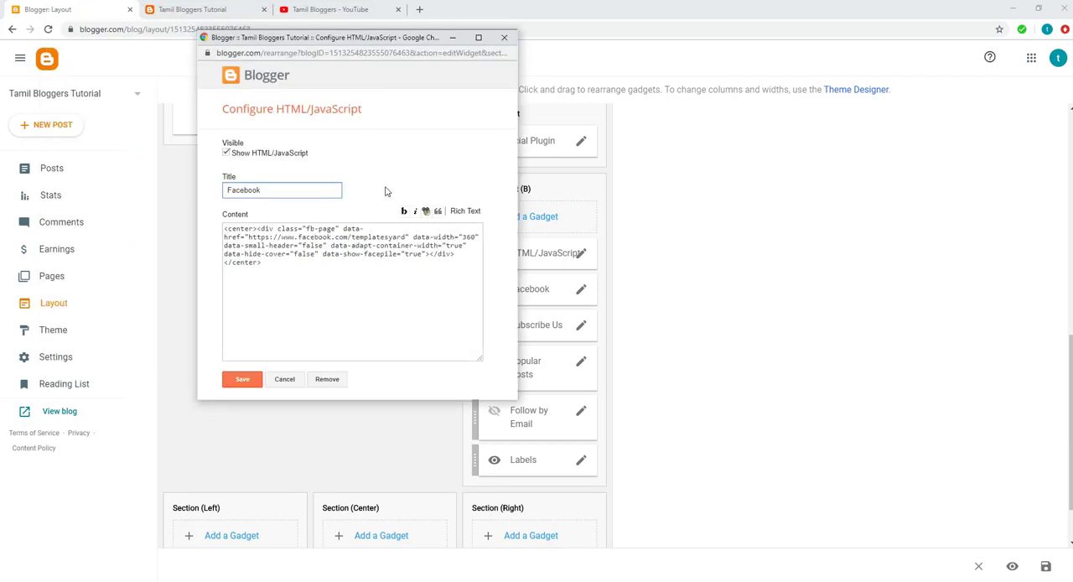
click(249, 237)
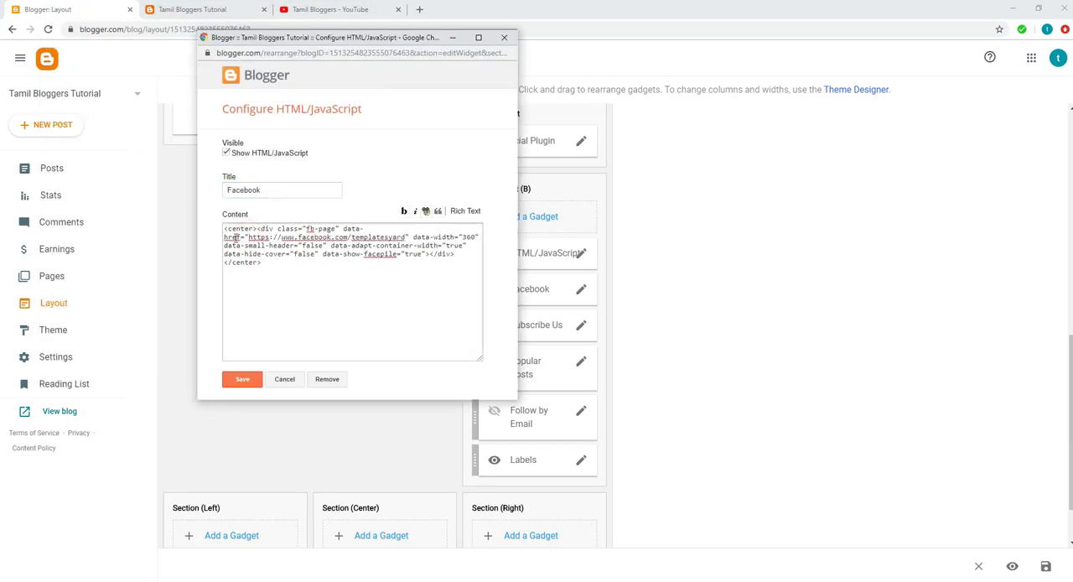
drag(249, 238, 400, 243)
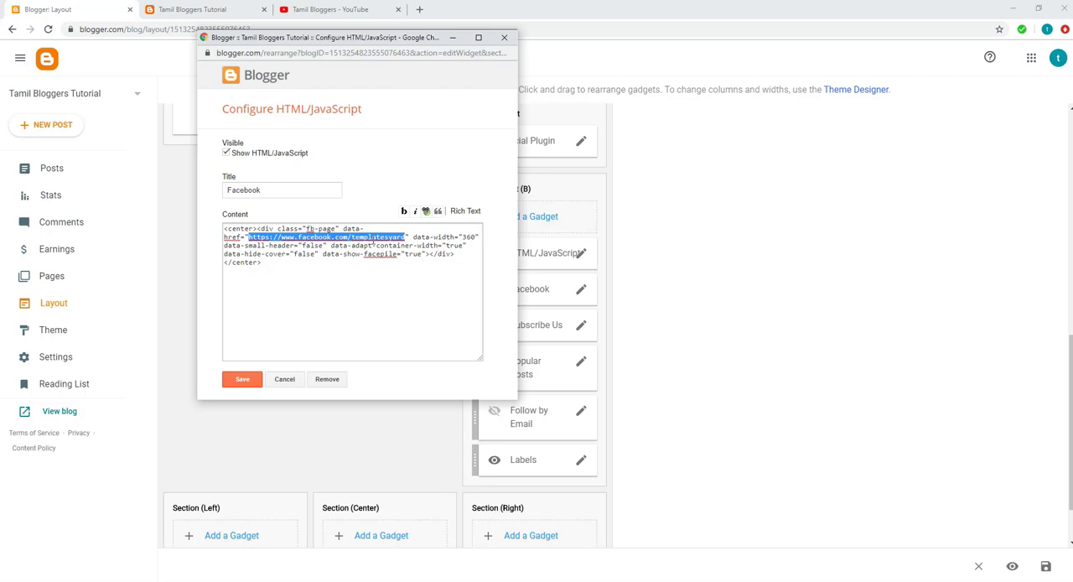
key(BackSpace)
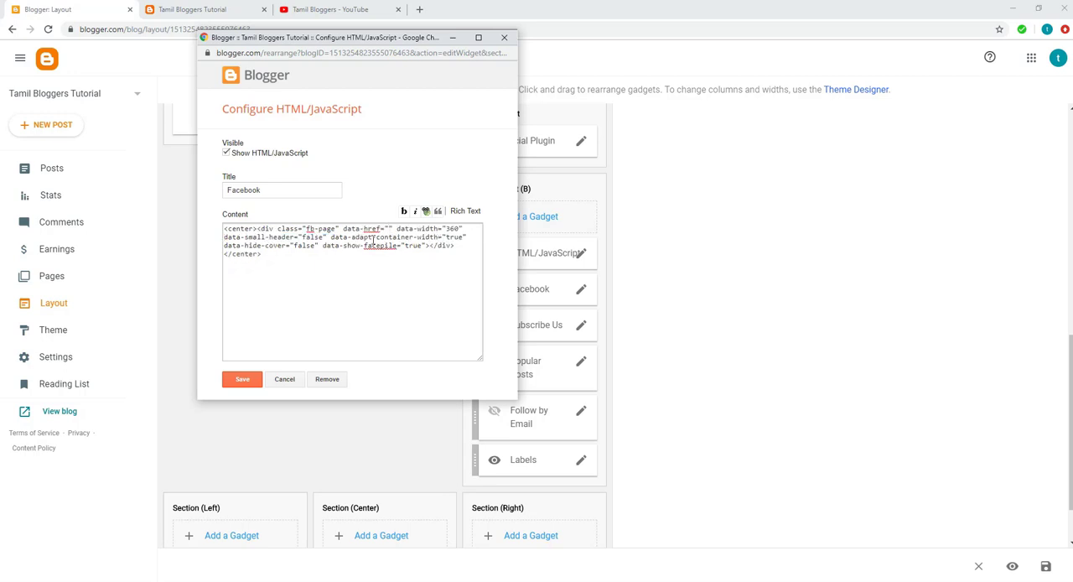
text(https://www.facebook.com/tamilbloggers360)
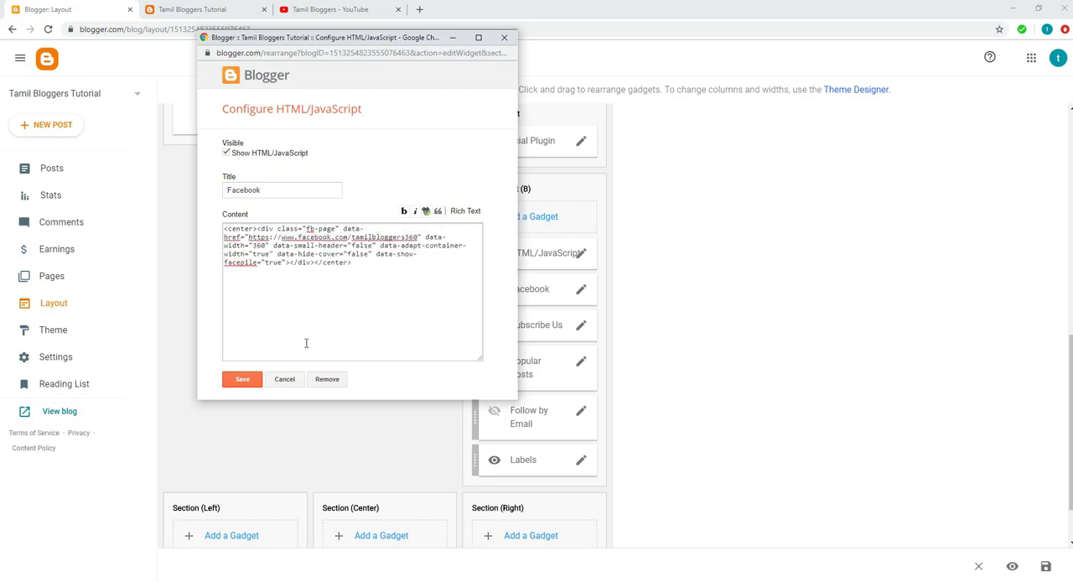
click(244, 380)
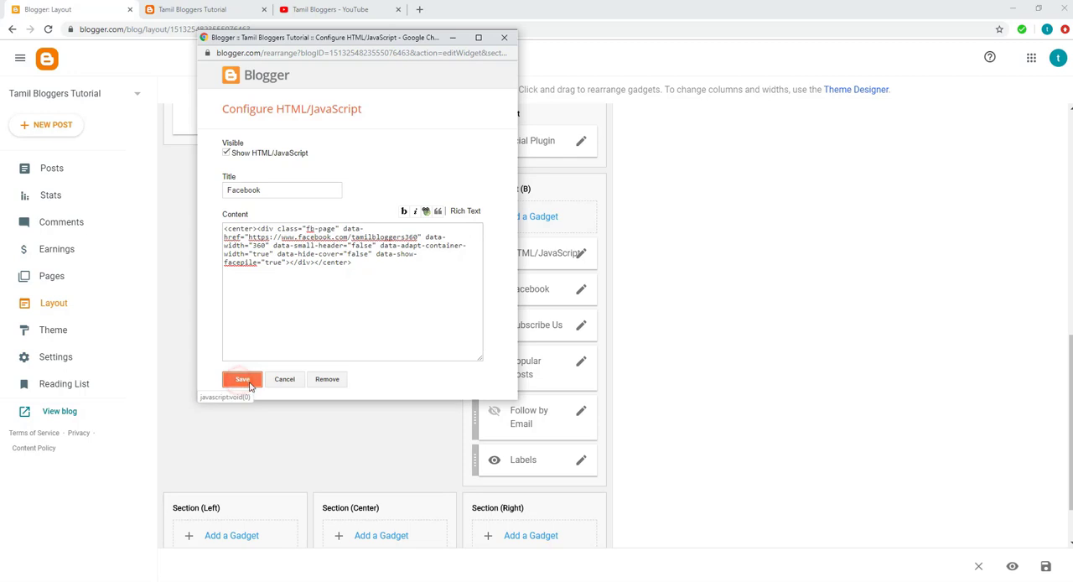
Reload the blog's home page and check the Facebook box and the Subscribe Us video in its sidebar.
click(166, 11)
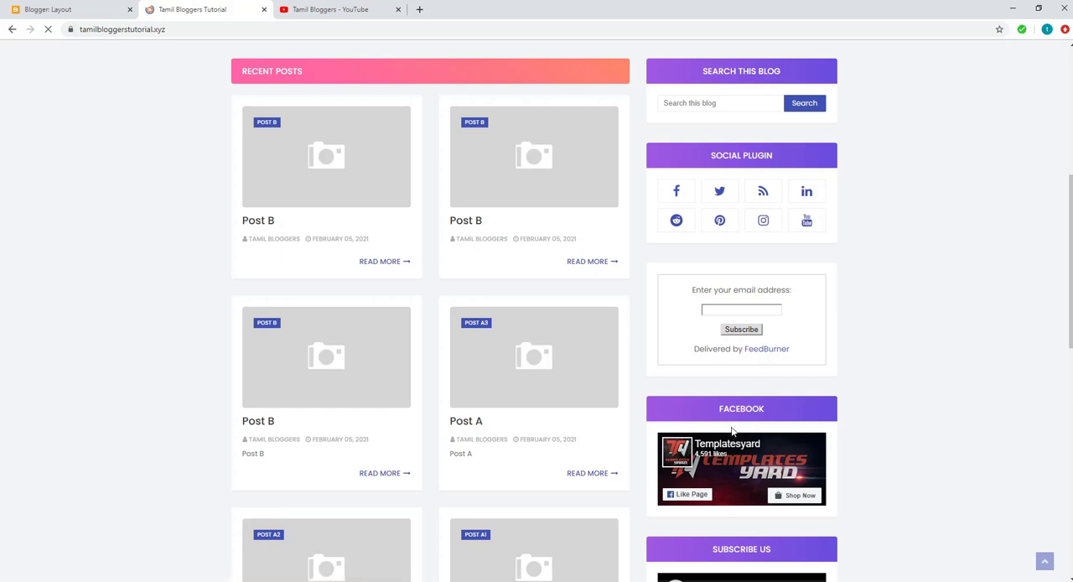
scroll(728, 415, down, 3)
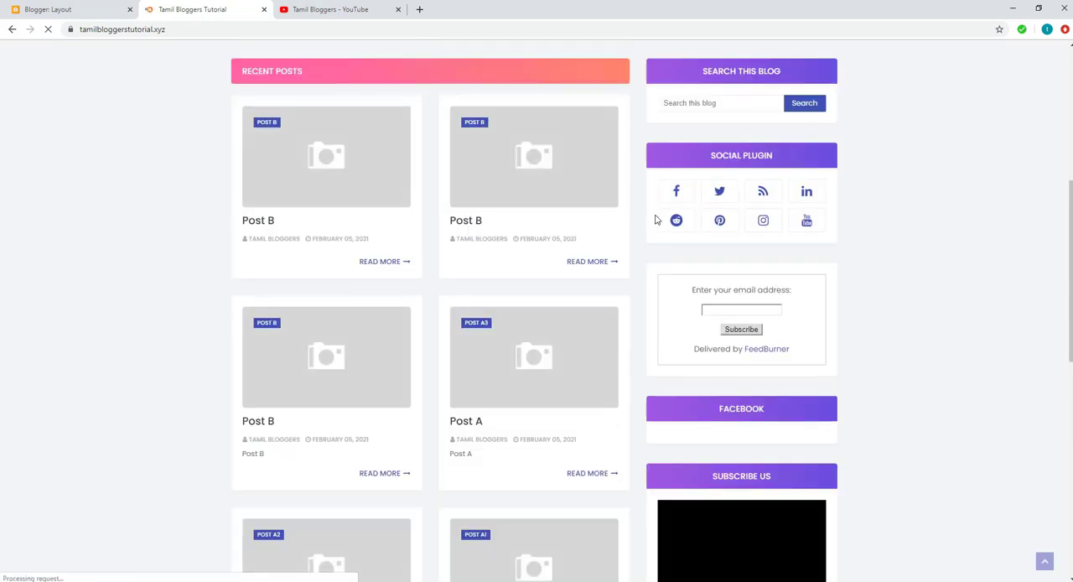
scroll(883, 348, down, 1)
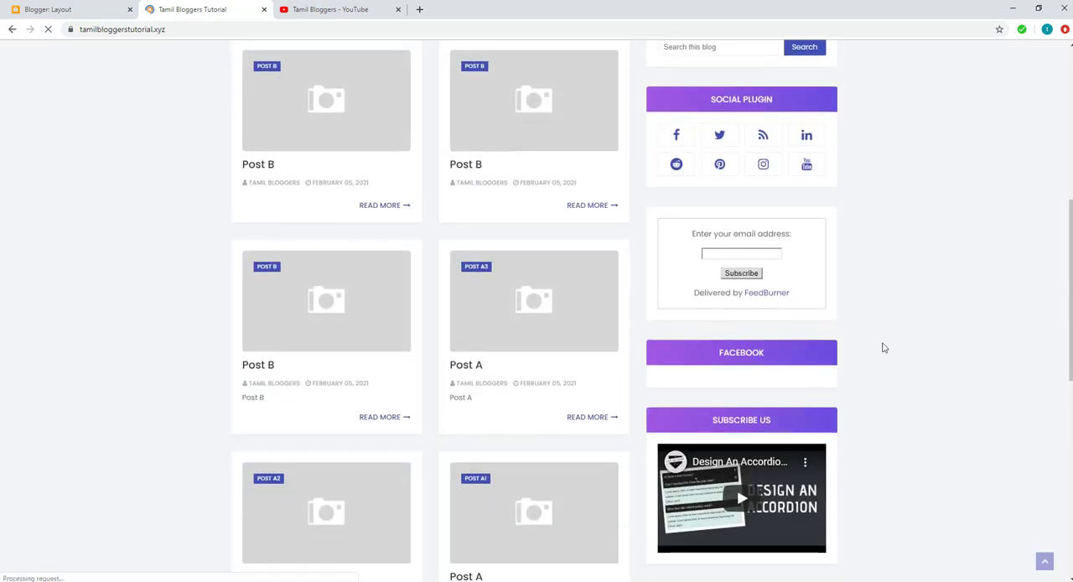
scroll(883, 347, down, 2)
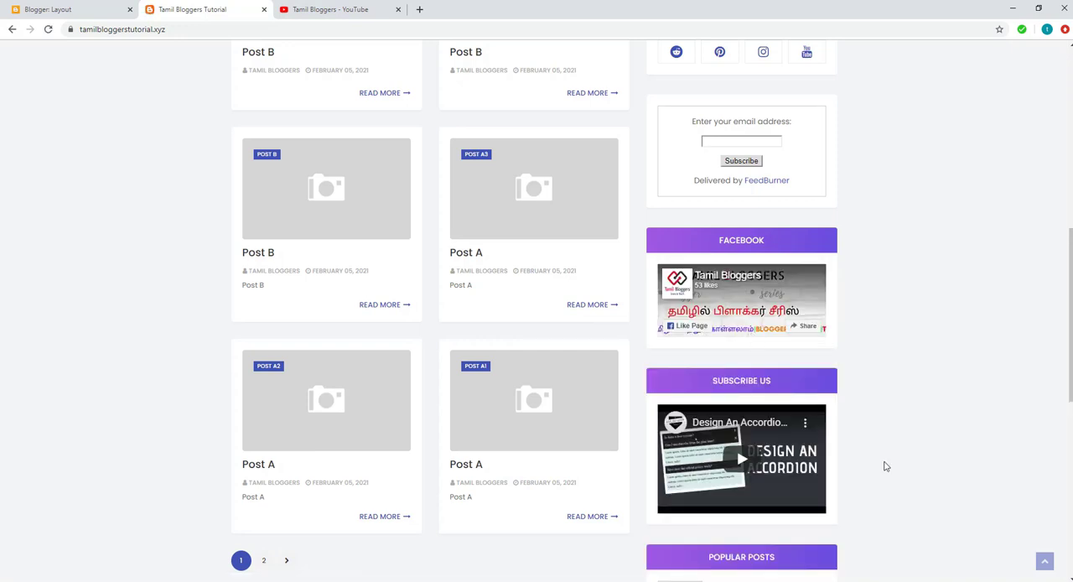
scroll(885, 466, down, 2)
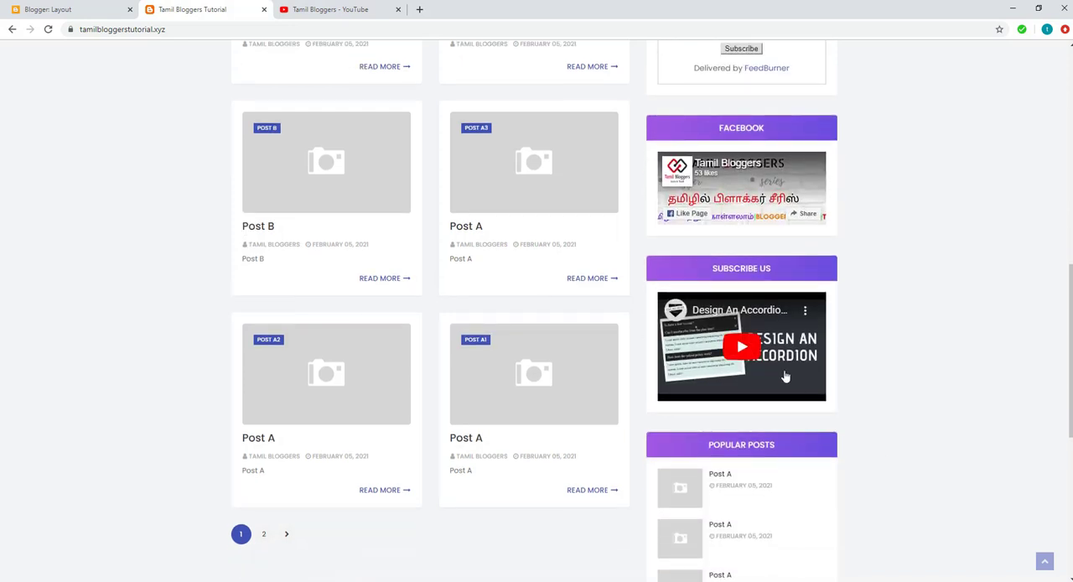
View the Subscribe Us gadget's code in the Blogger layout, and open and pause the "Adsense Approval Challenge | Tamil Bloggers" video on YouTube.
click(57, 10)
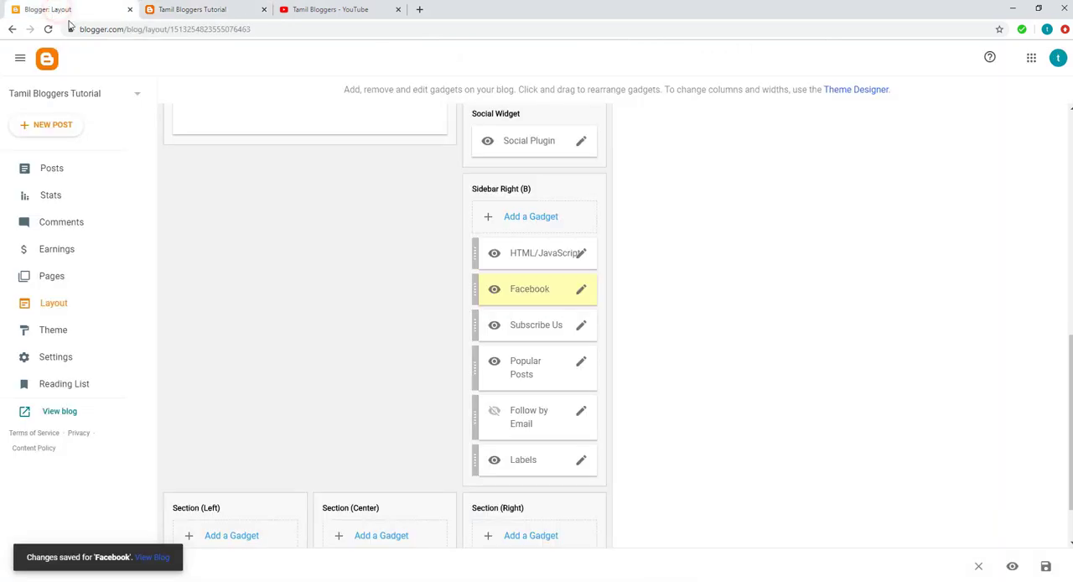
click(579, 327)
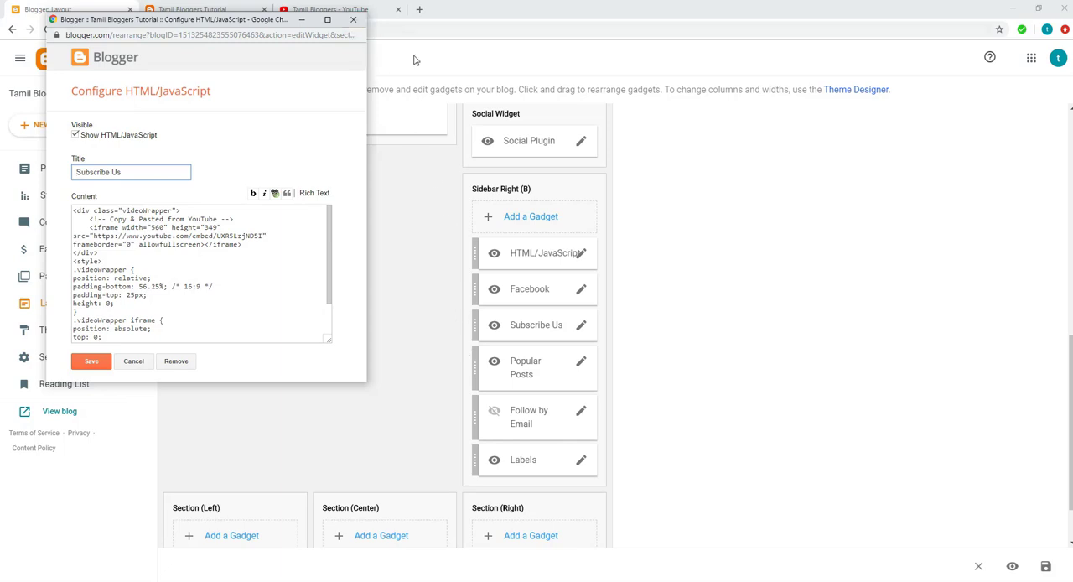
click(363, 9)
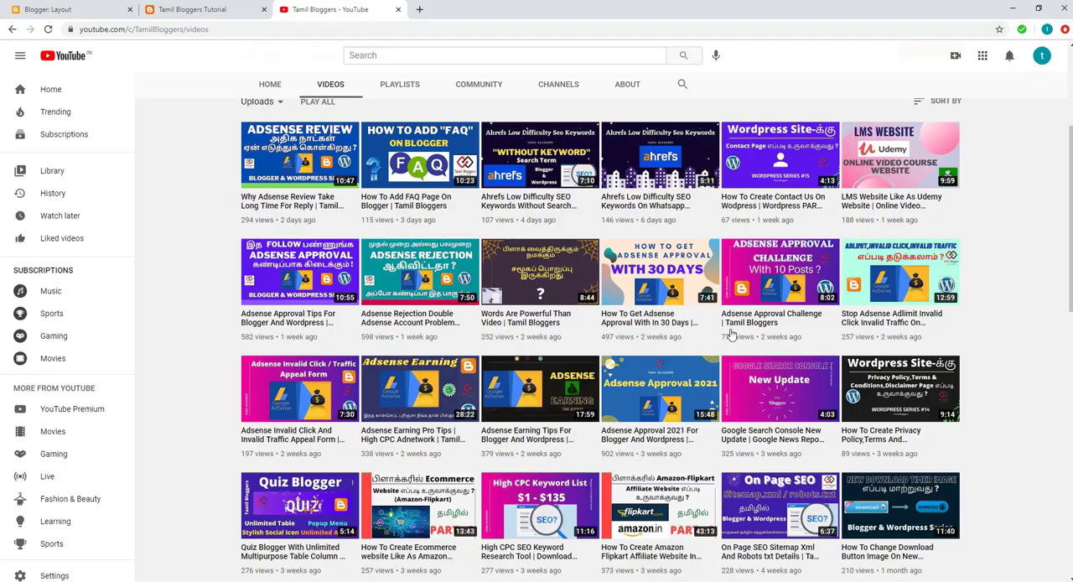
click(776, 280)
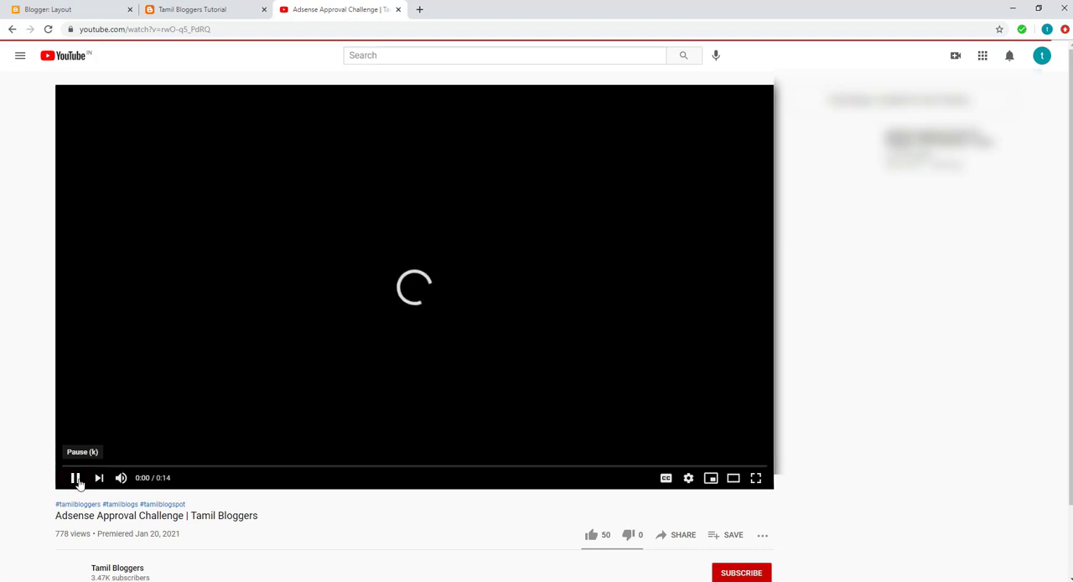
click(74, 478)
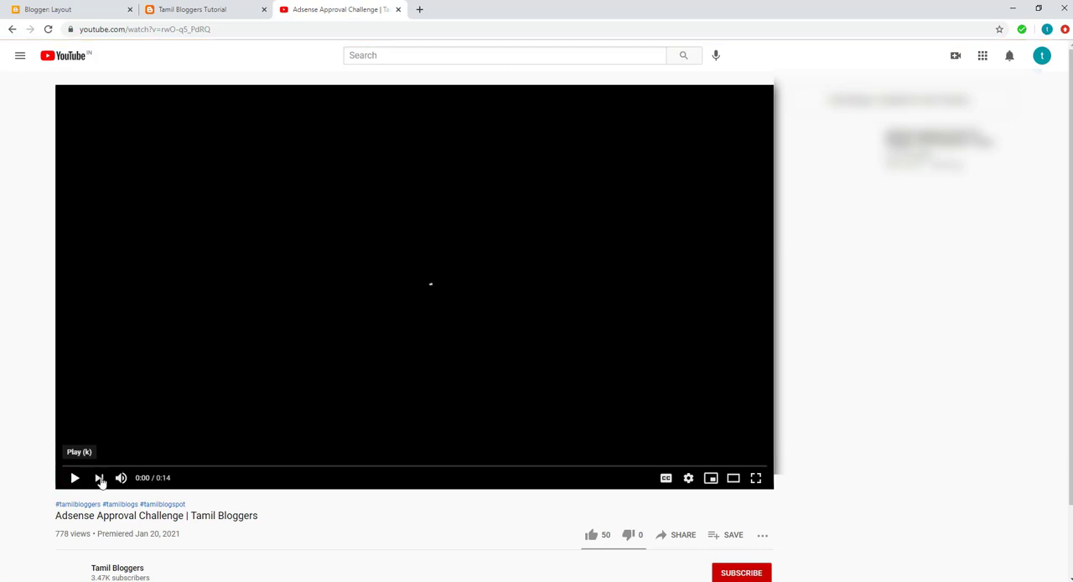
scroll(305, 486, down, 1)
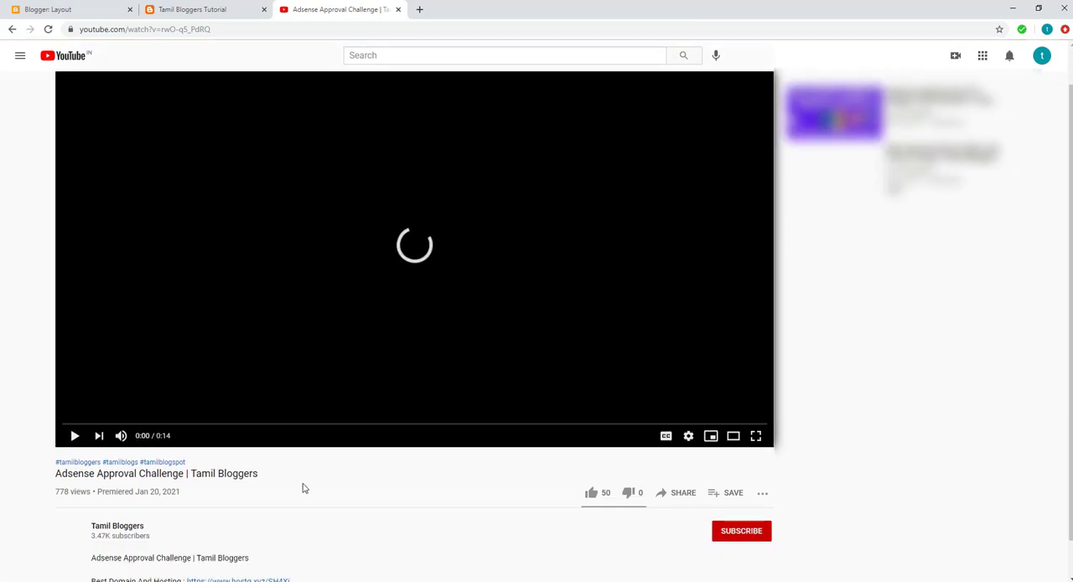
Copy the video's iframe embed code from its sharing options and close the YouTube page.
click(690, 457)
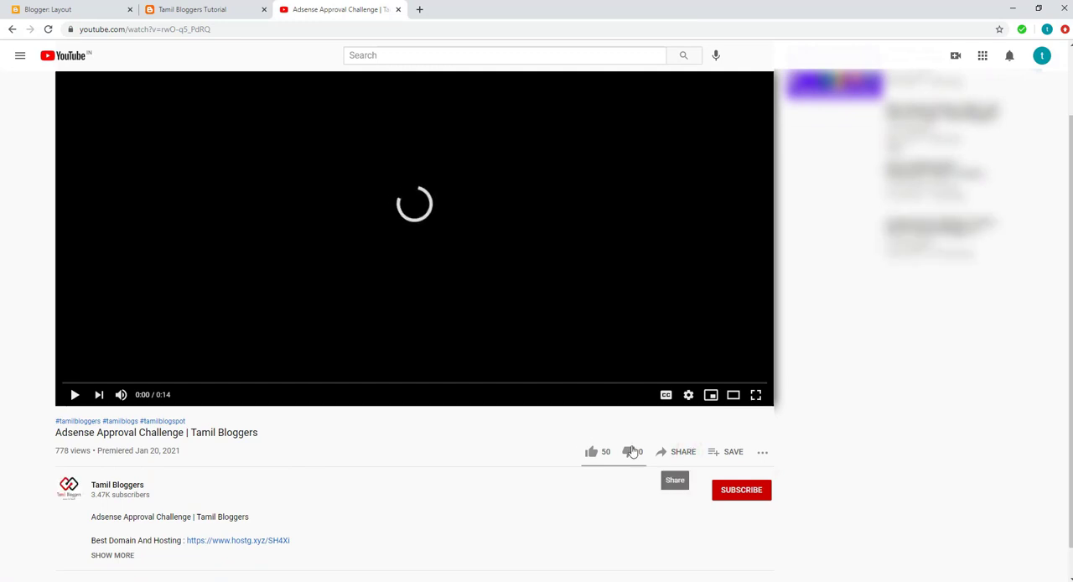
click(684, 454)
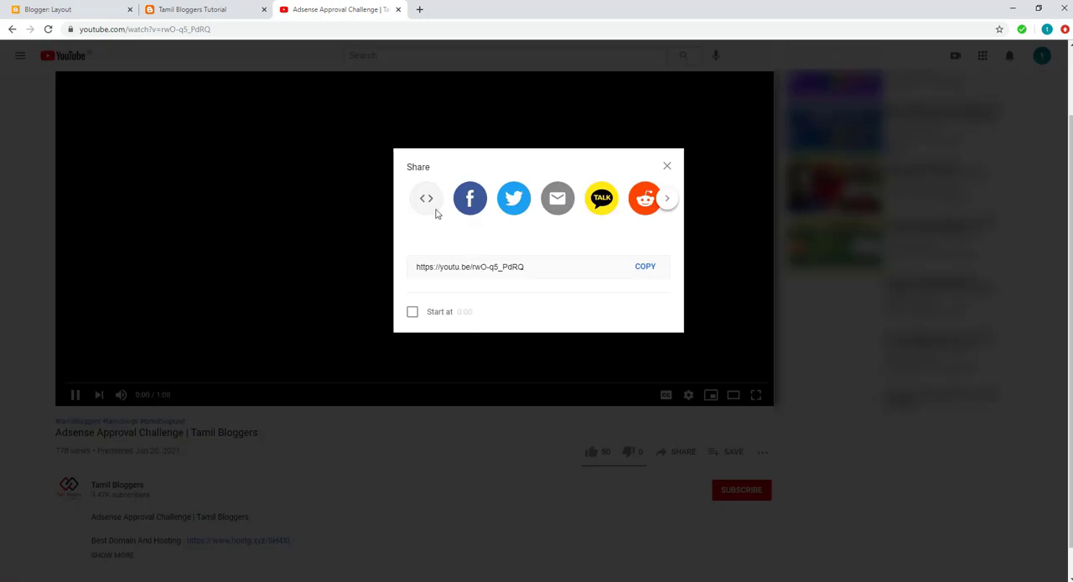
click(426, 204)
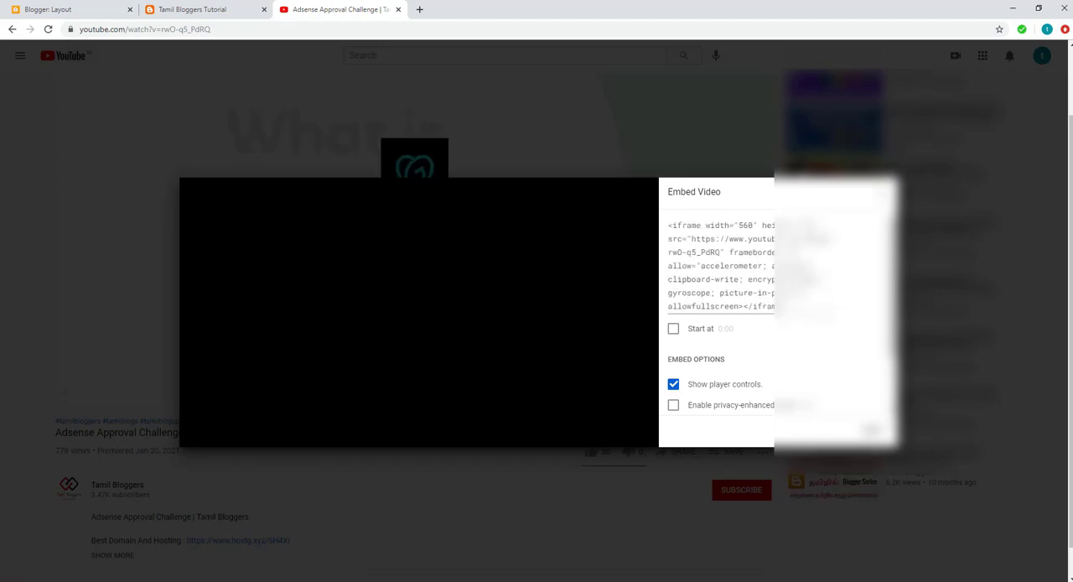
click(874, 432)
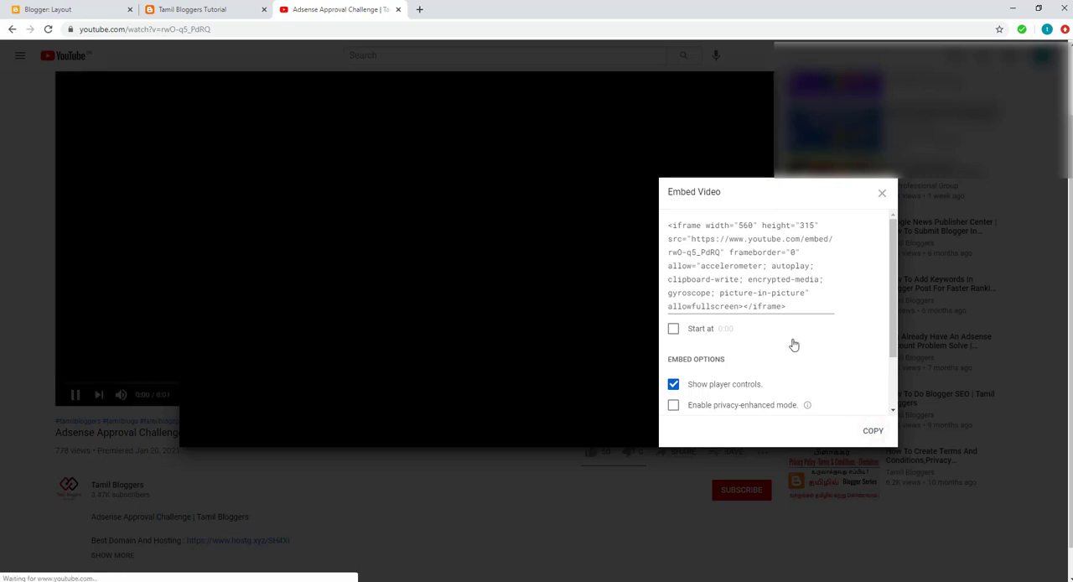
click(875, 432)
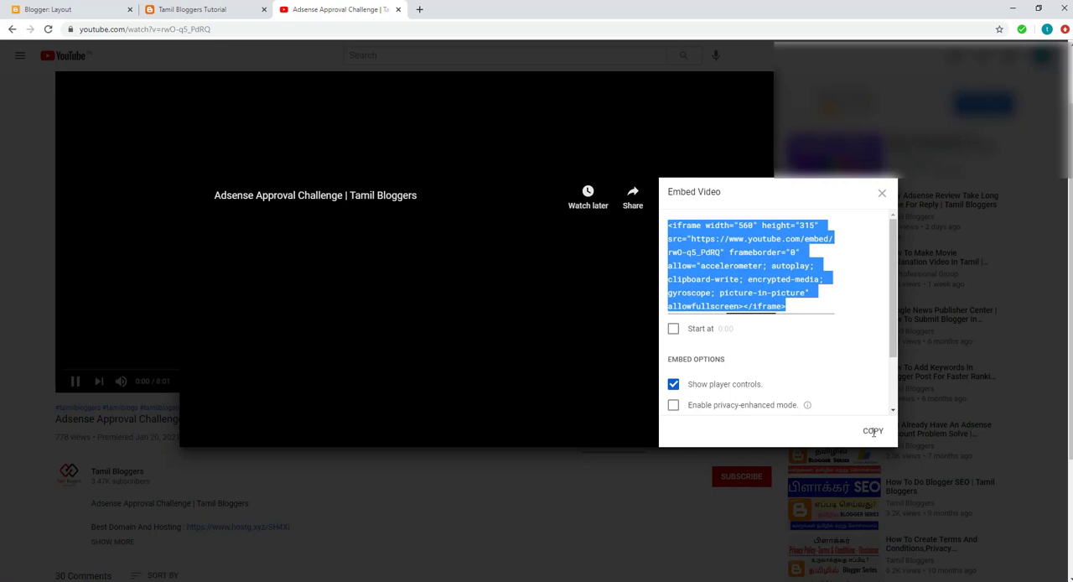
right_click(753, 270)
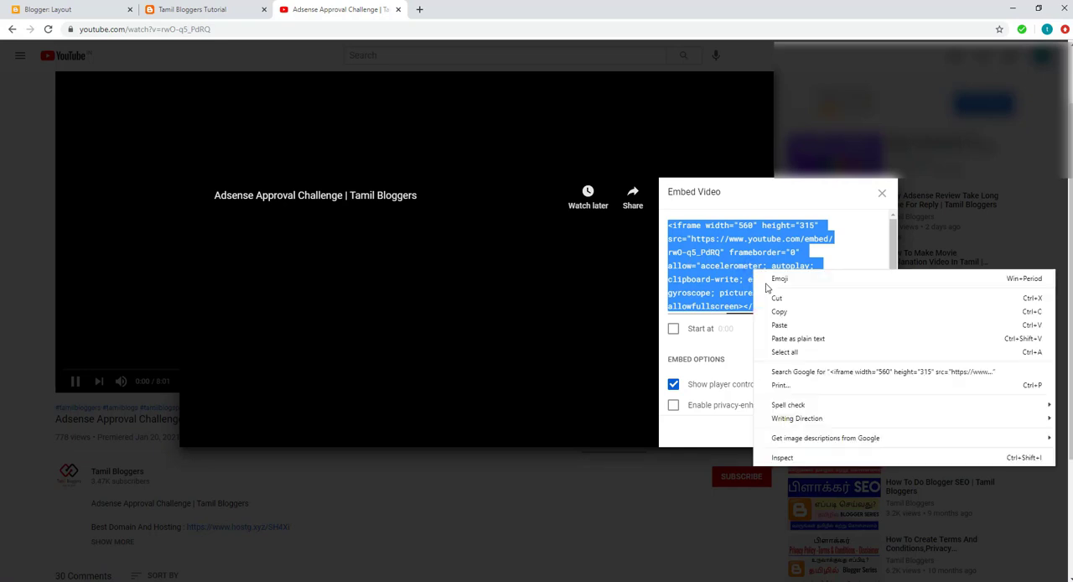
click(776, 312)
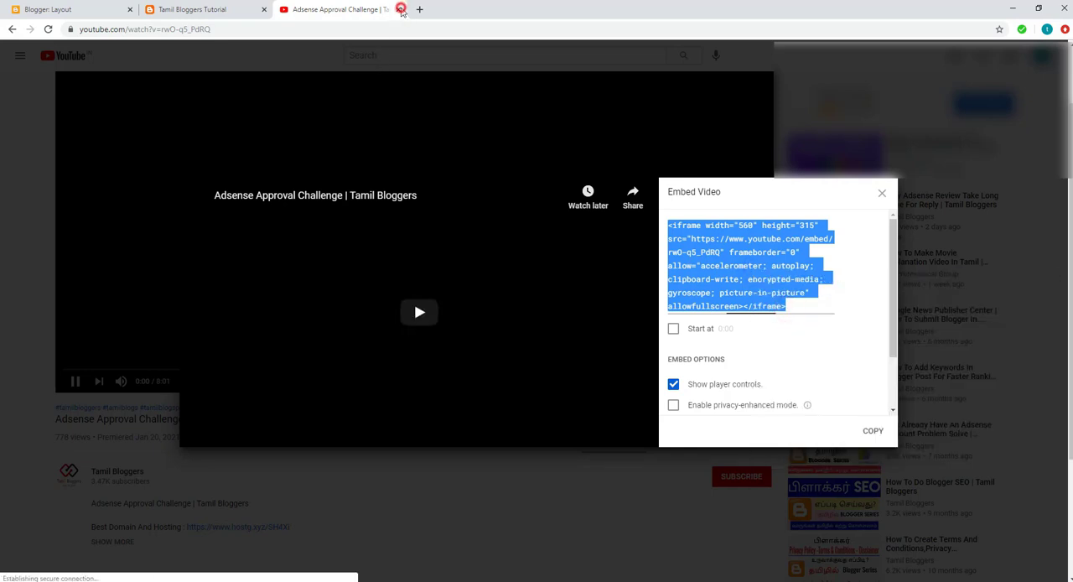
click(398, 10)
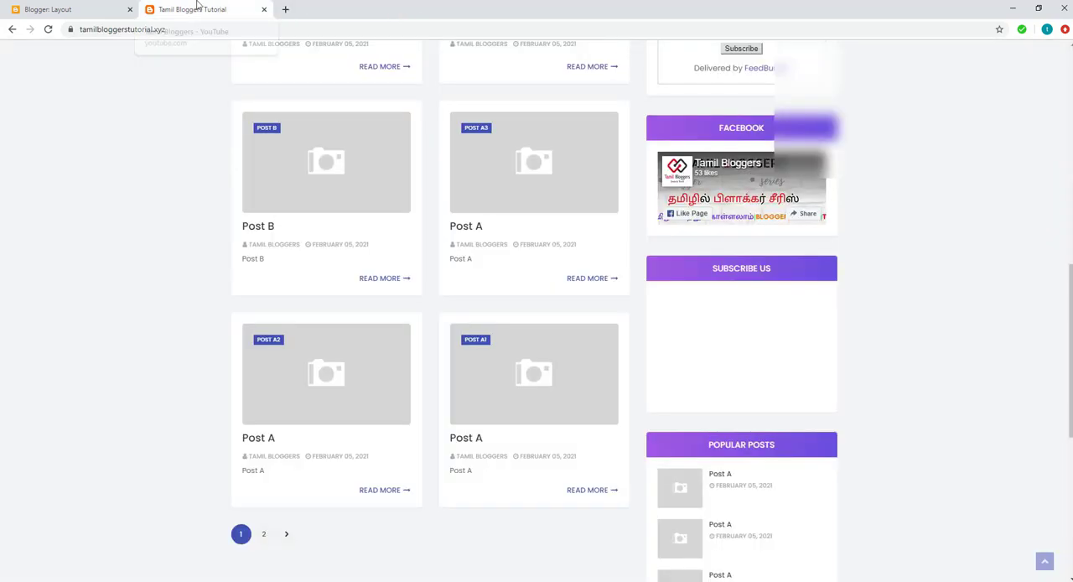
Replace the iframe in the Subscribe Us gadget's code with the copied embed code for video rwO-q5_PdRQ and save the gadget.
click(93, 10)
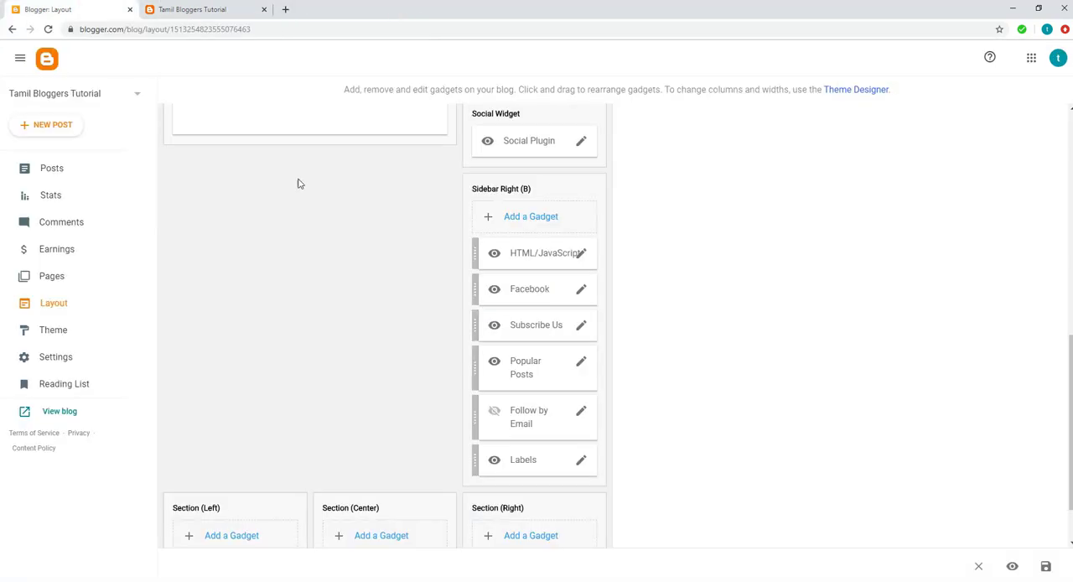
click(581, 326)
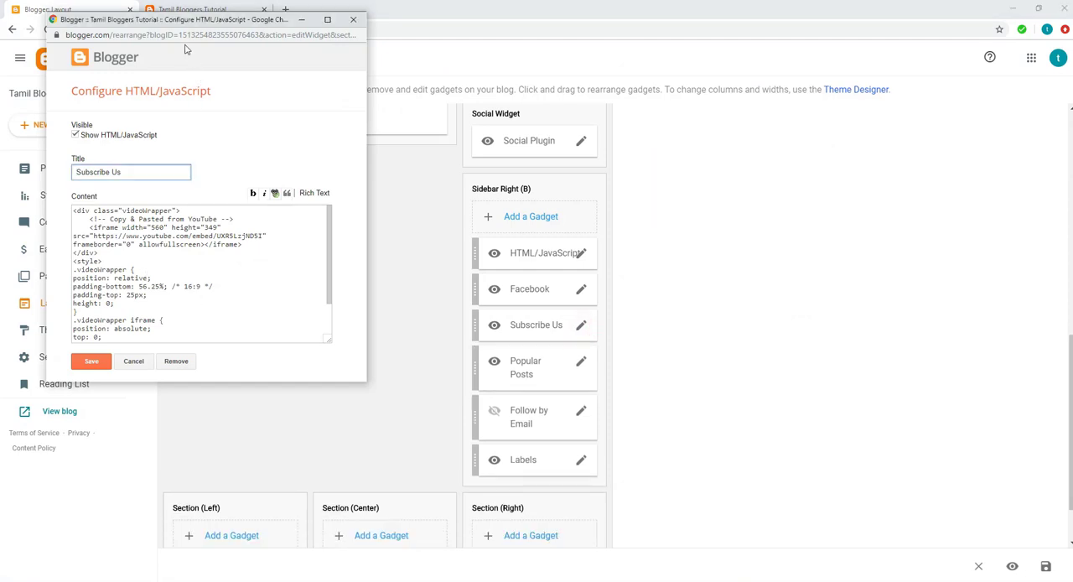
drag(177, 19, 309, 33)
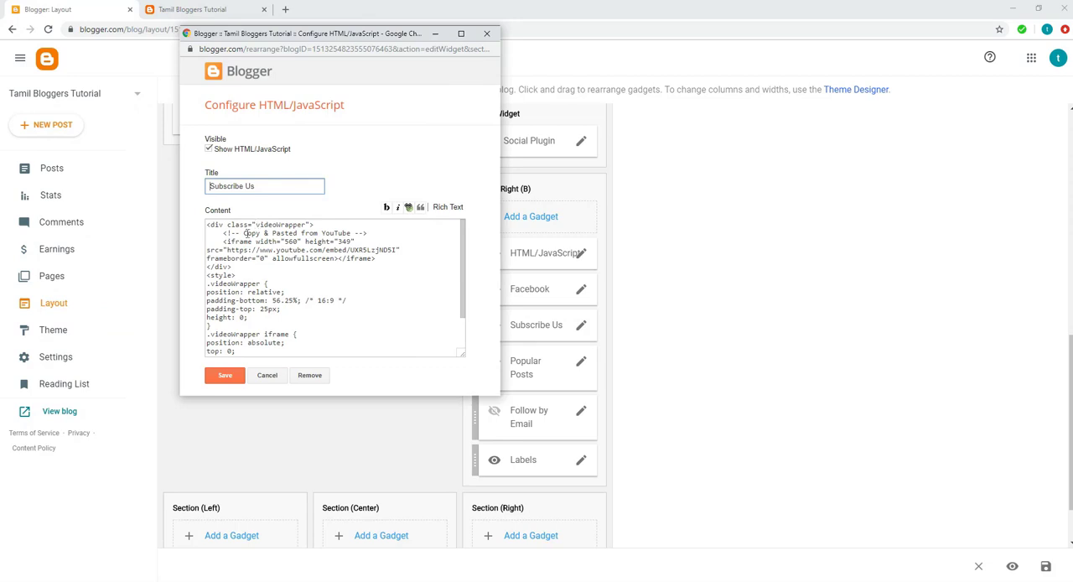
click(224, 242)
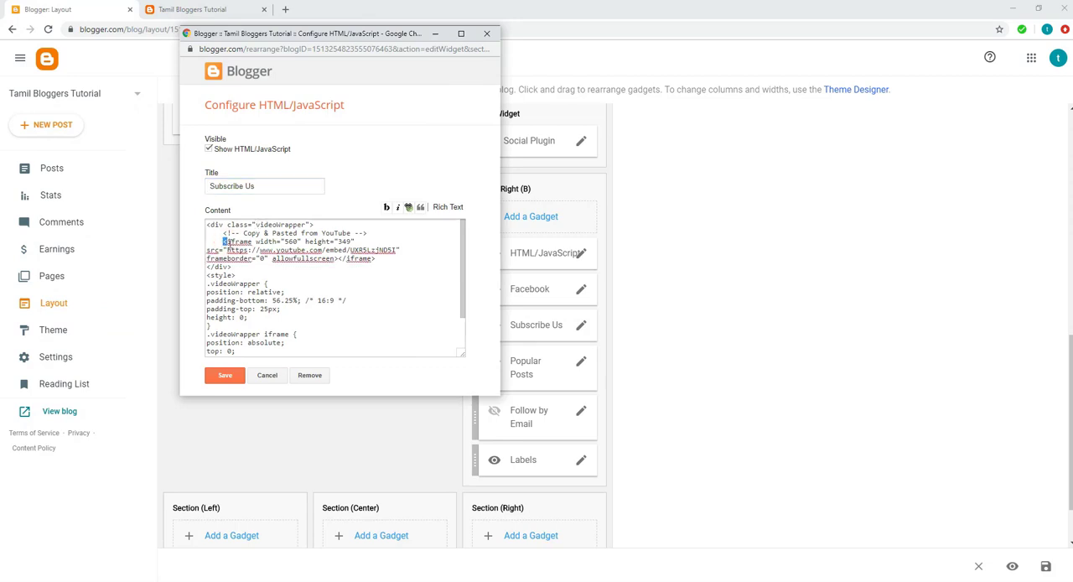
drag(224, 242, 378, 261)
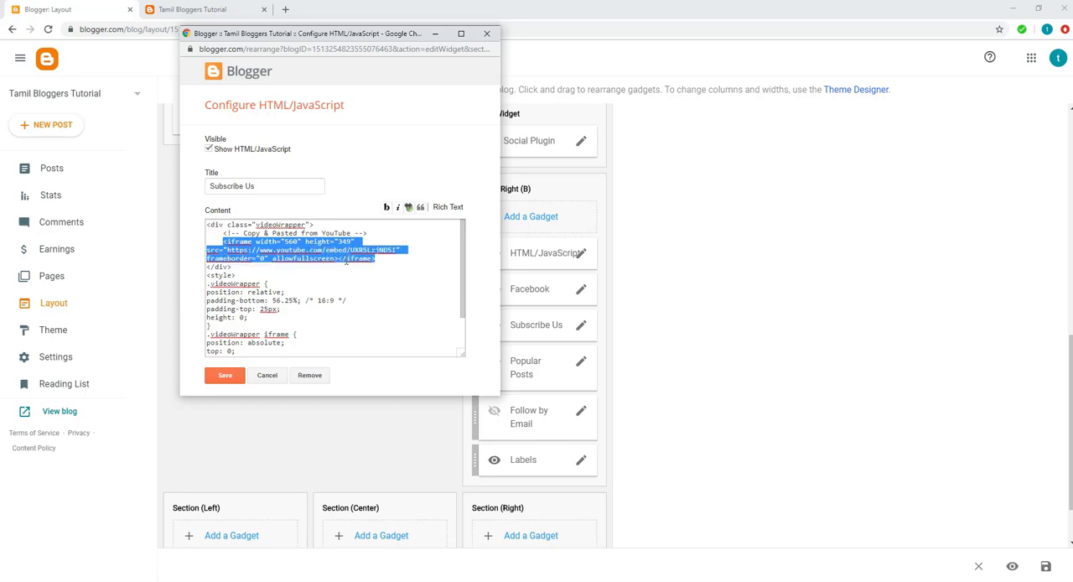
key(Delete)
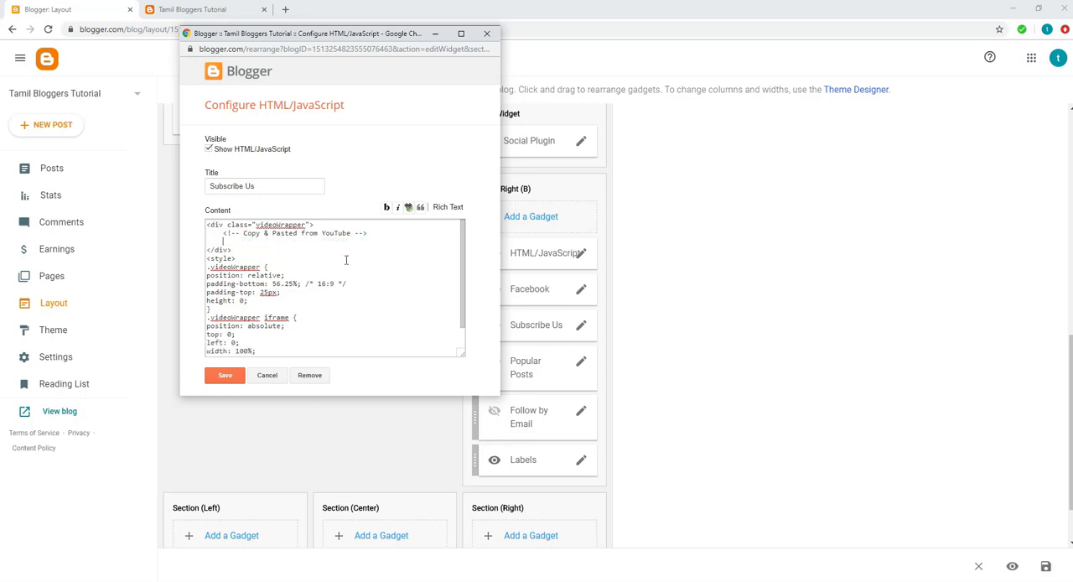
key(ctrl+v)
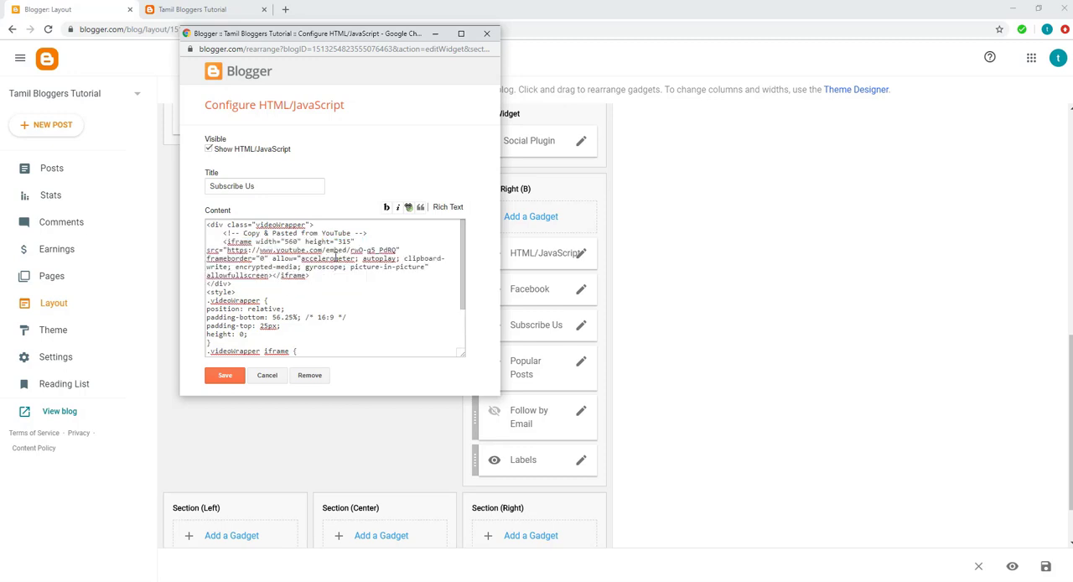
click(225, 375)
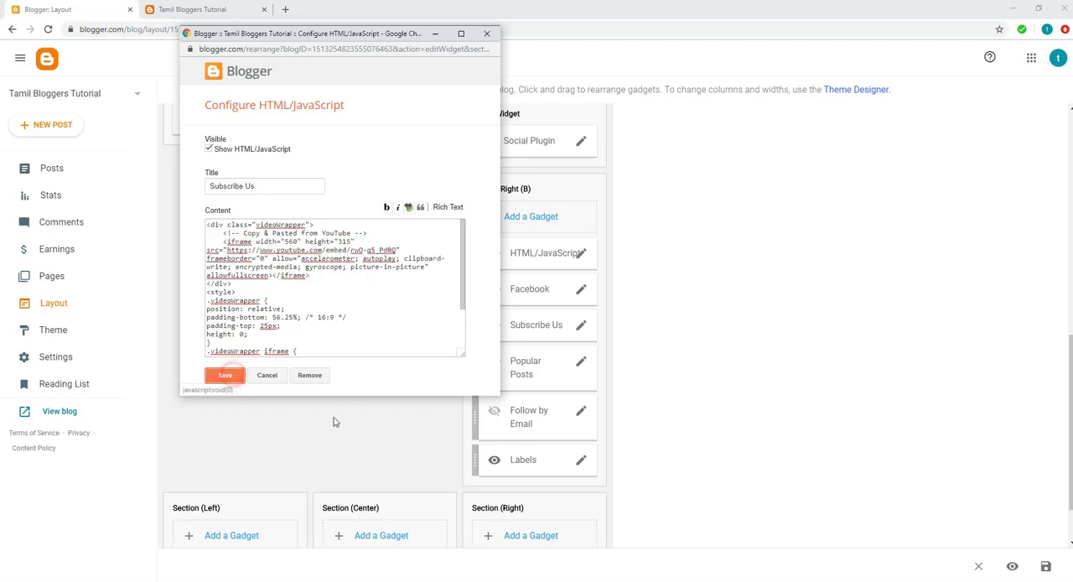
Reload the blog's home page to check the Subscribe Us video in its sidebar.
click(180, 10)
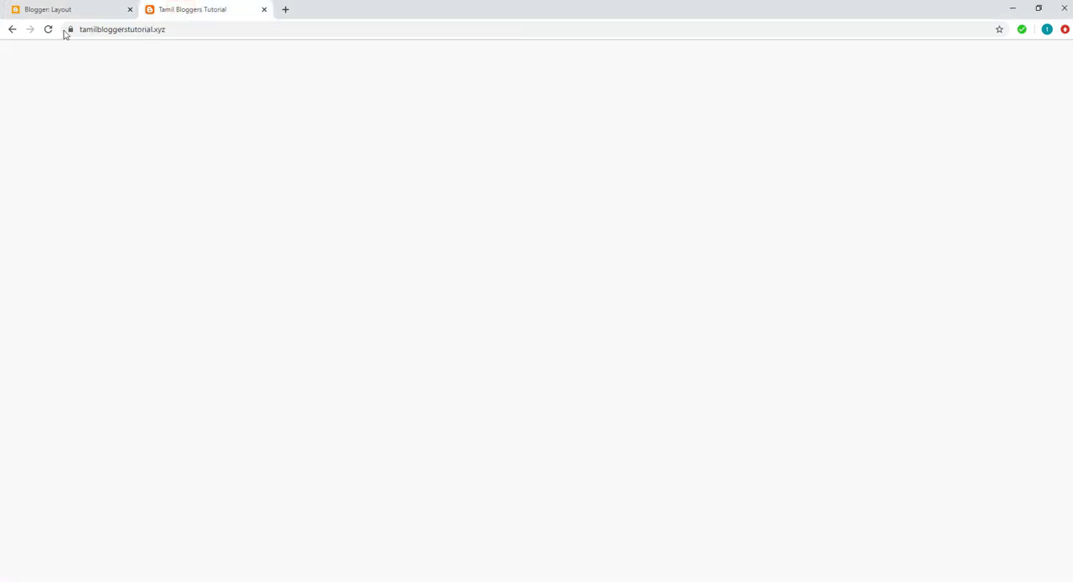
click(48, 30)
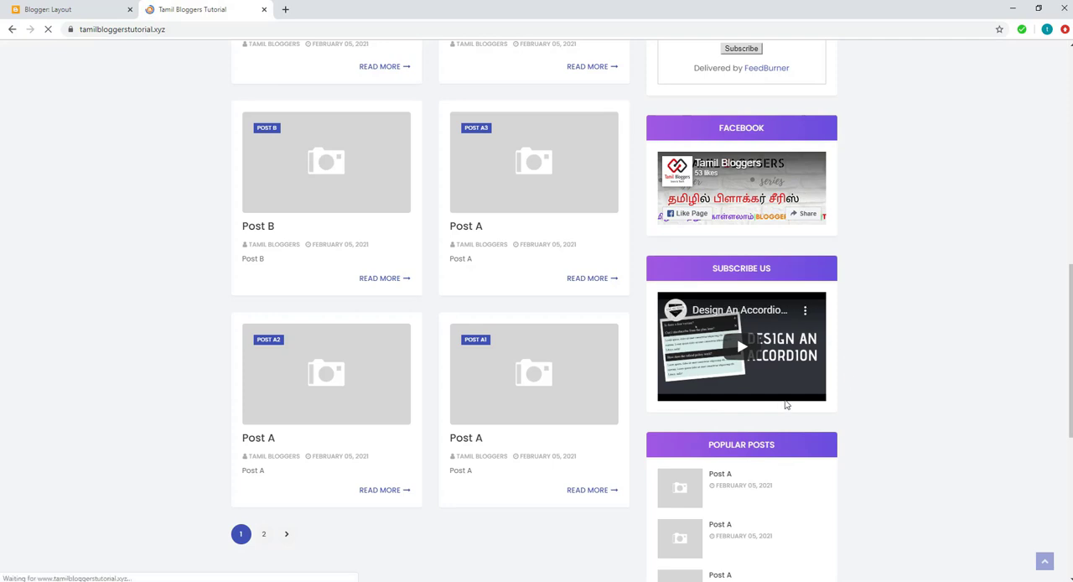
Review the reloaded home page from header to footer, checking the sidebar's social icons, Facebook box, Subscribe Us video, popular posts and labels.
scroll(747, 363, down, 4)
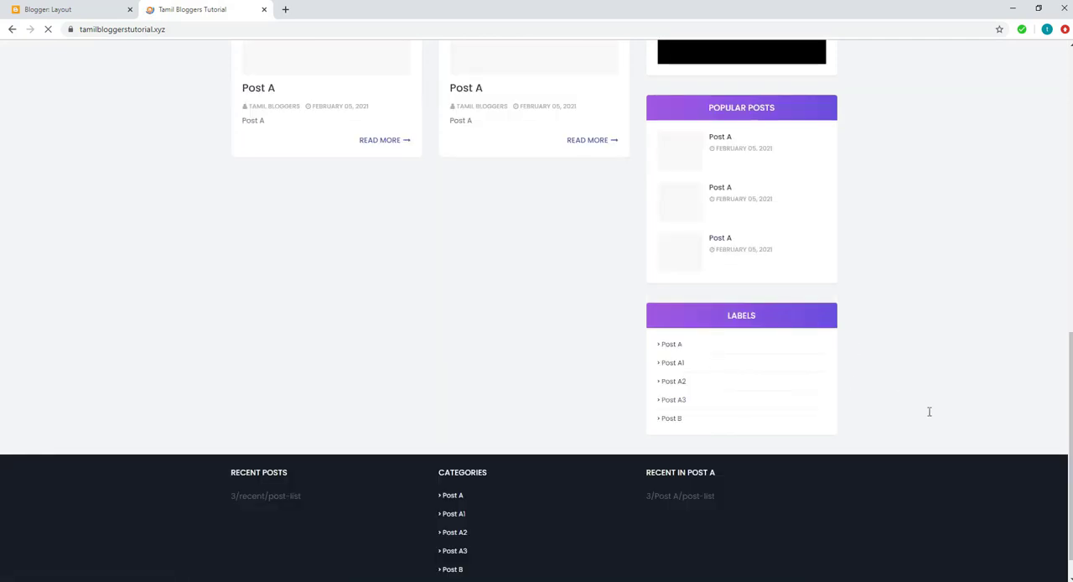
scroll(928, 414, up, 5)
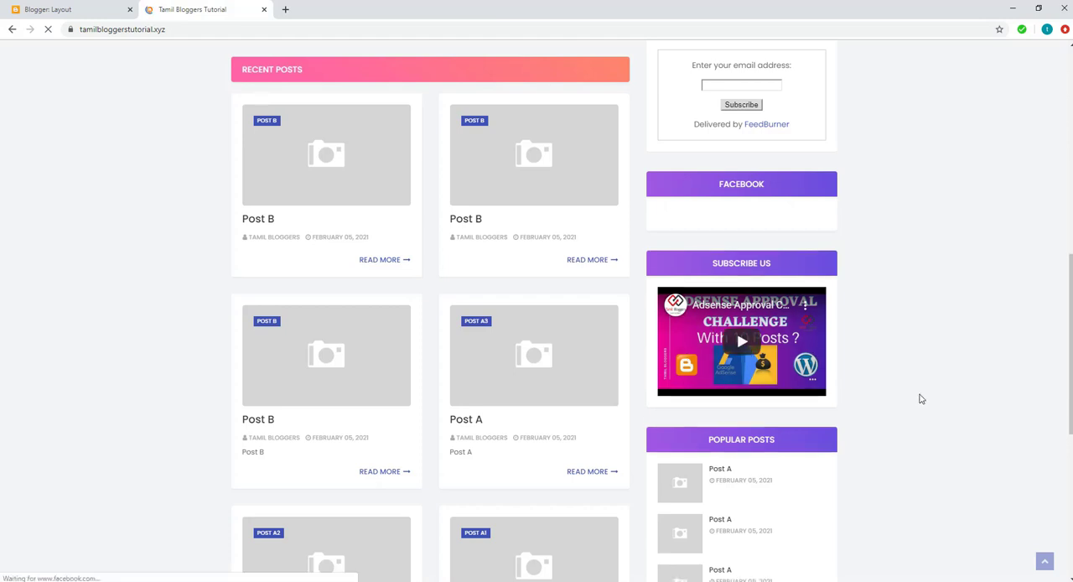
scroll(920, 399, down, 5)
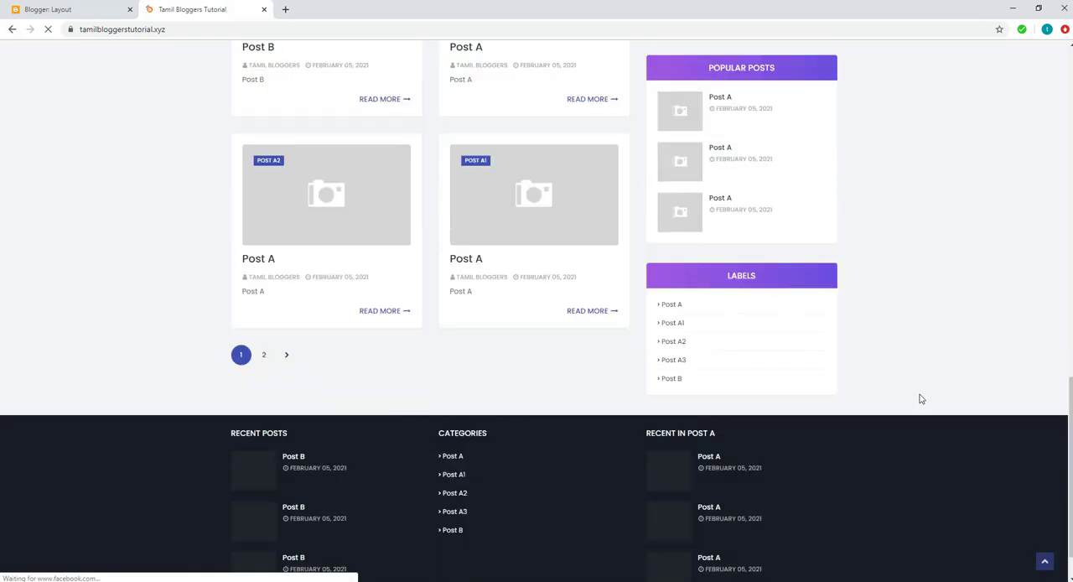
scroll(920, 399, up, 5)
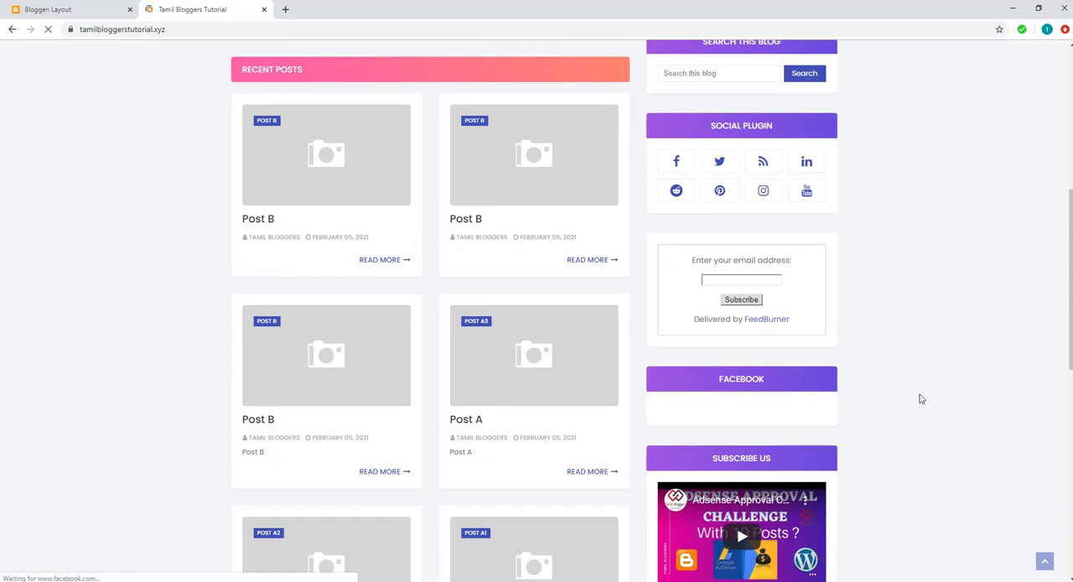
scroll(920, 399, up, 1)
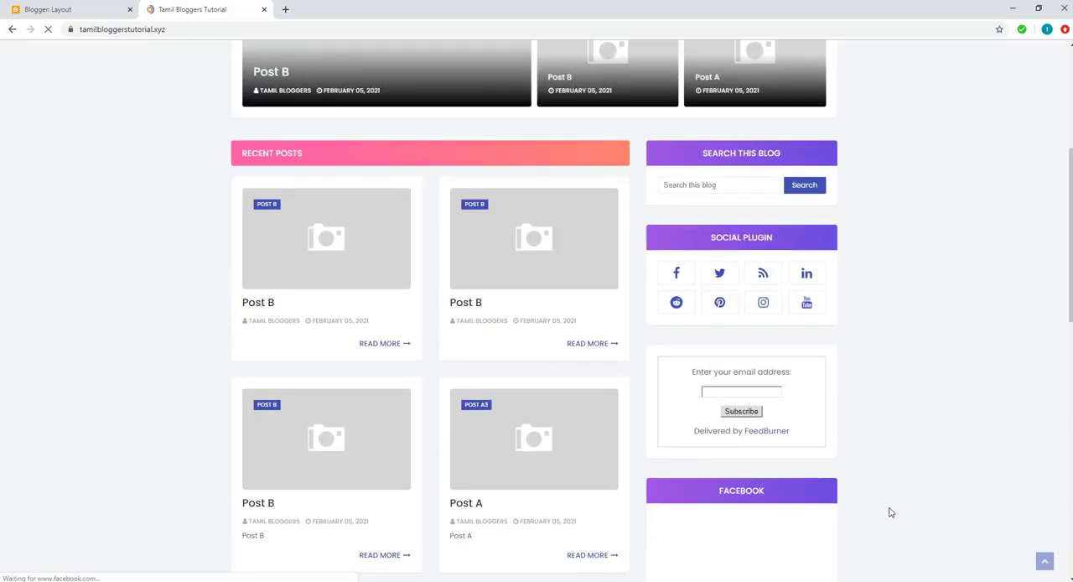
scroll(891, 511, down, 3)
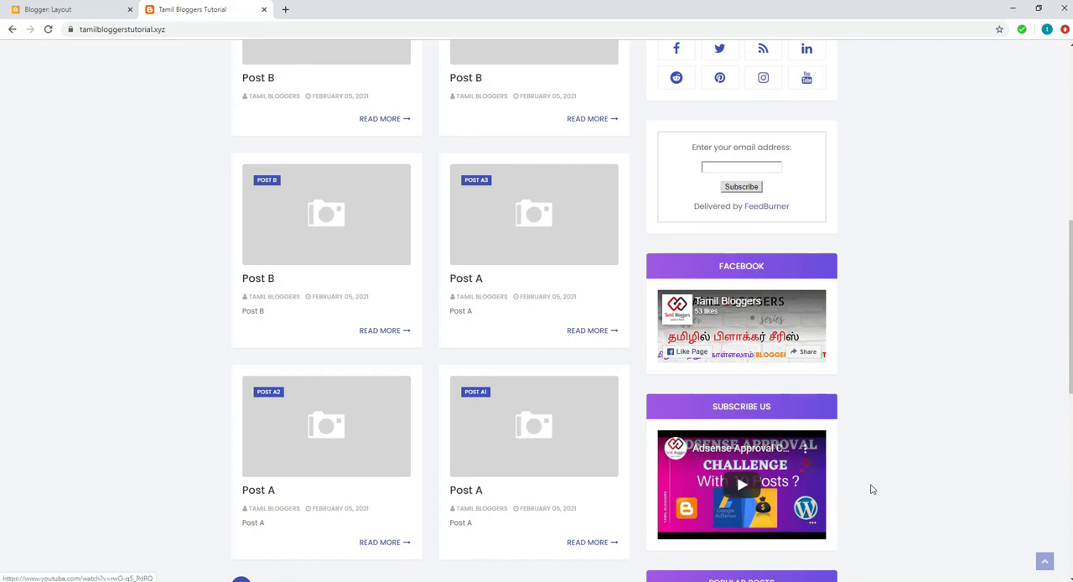
scroll(872, 489, up, 6)
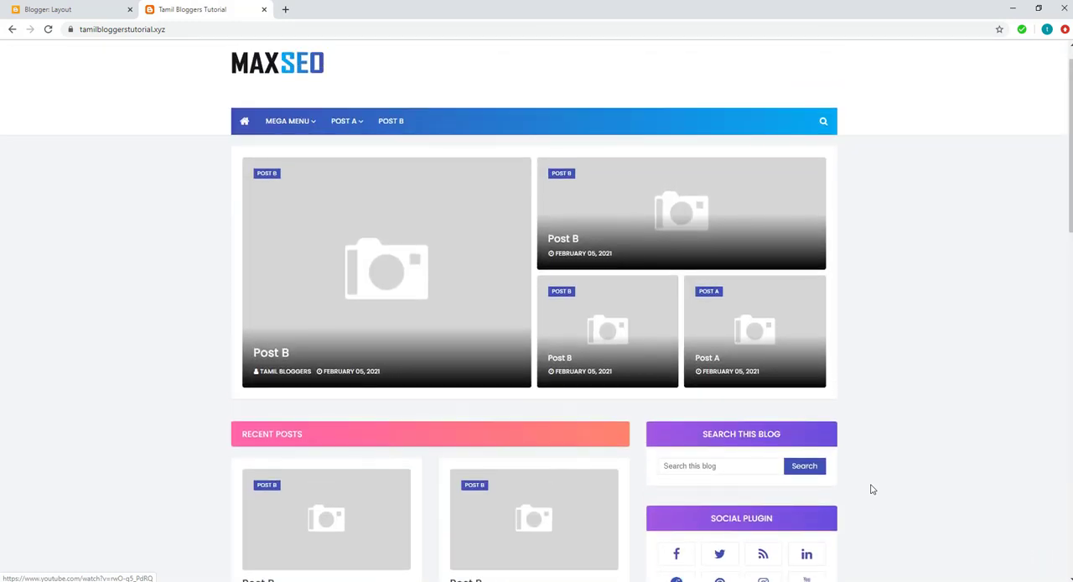
scroll(872, 489, down, 1)
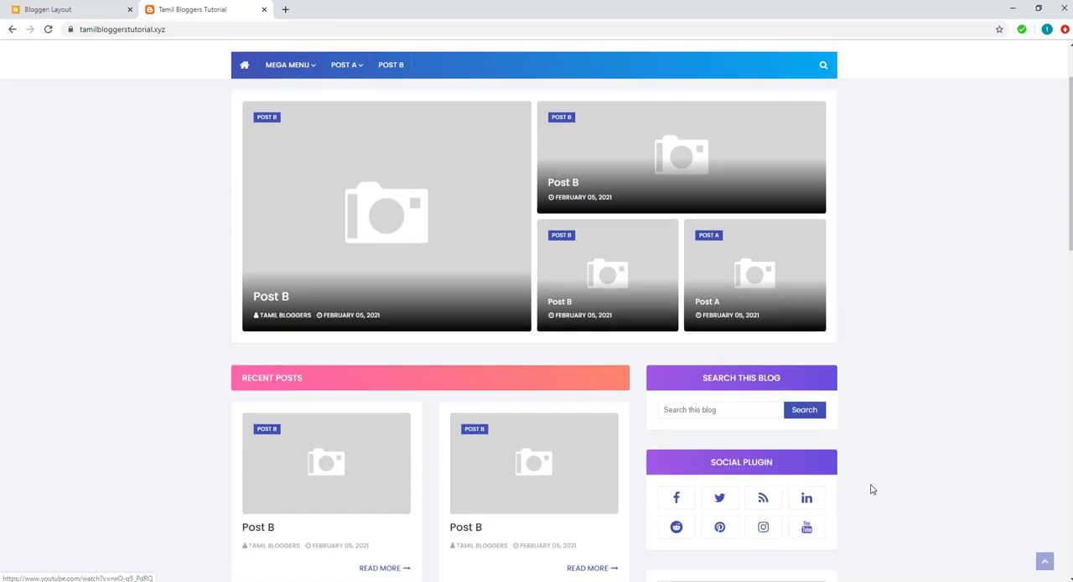
scroll(872, 489, up, 2)
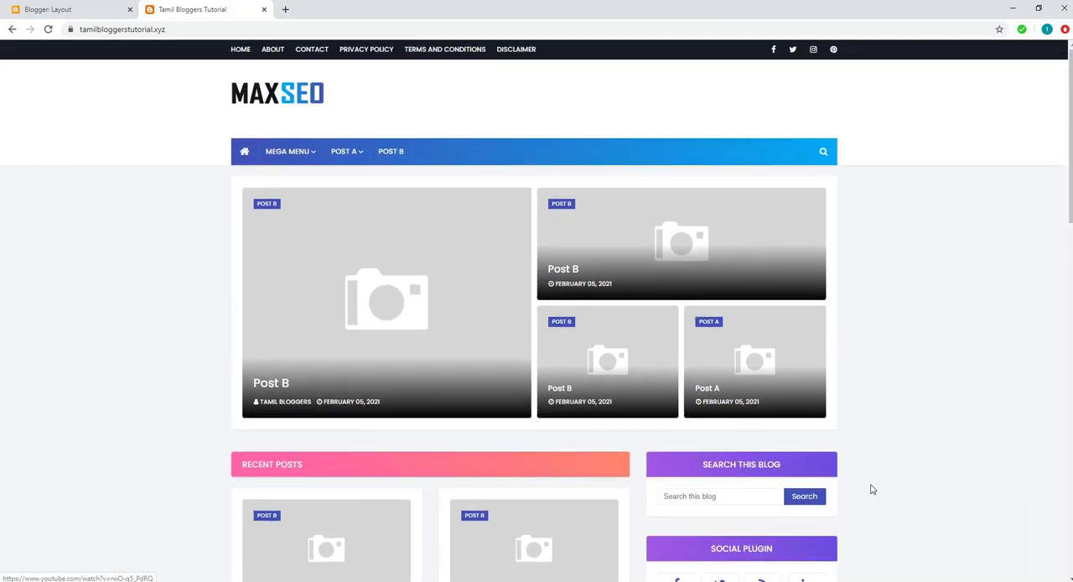